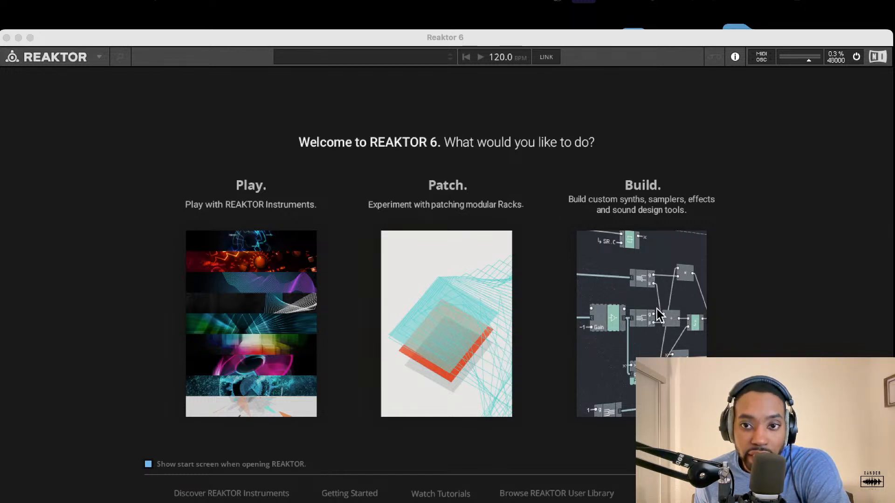
# Step: Start a new custom-build ensemble and add the Util Note In block from the Blocks Base library to the structure
pyautogui.click(648, 276)
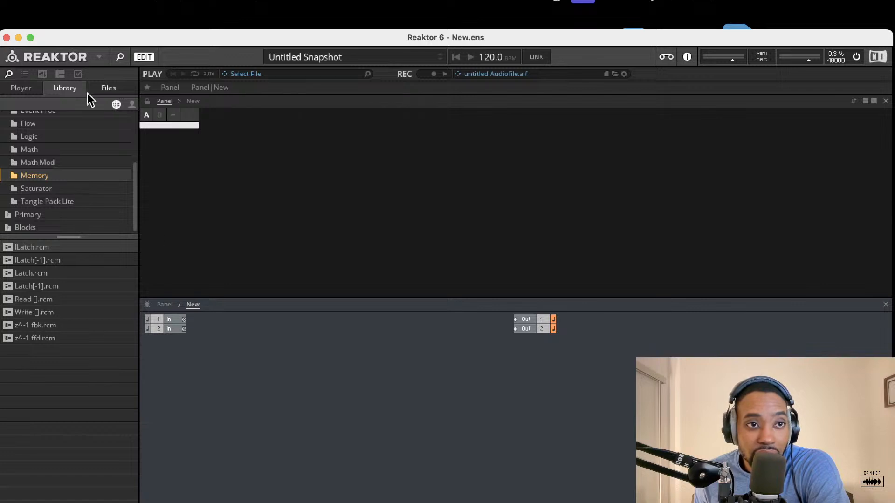
pyautogui.click(21, 88)
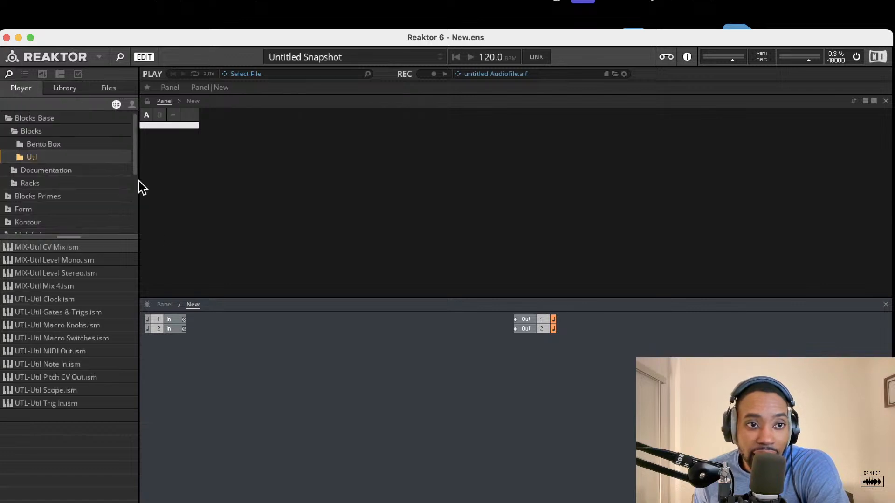
pyautogui.click(36, 146)
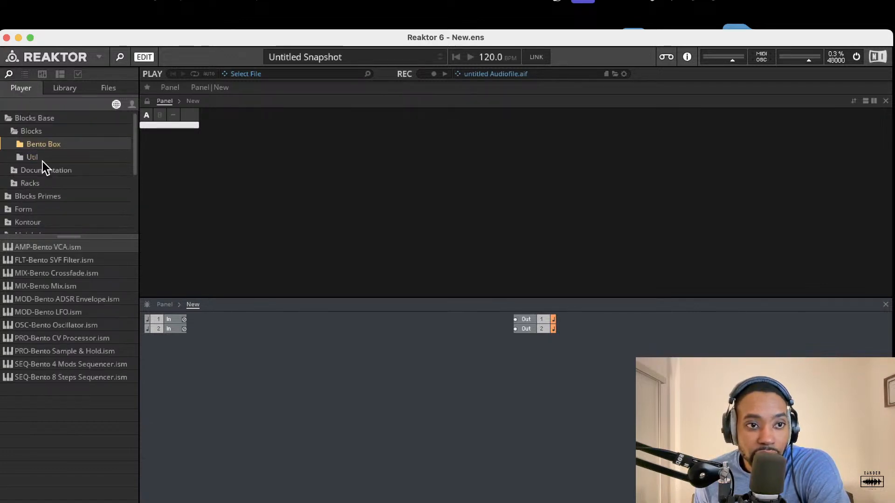
pyautogui.click(42, 159)
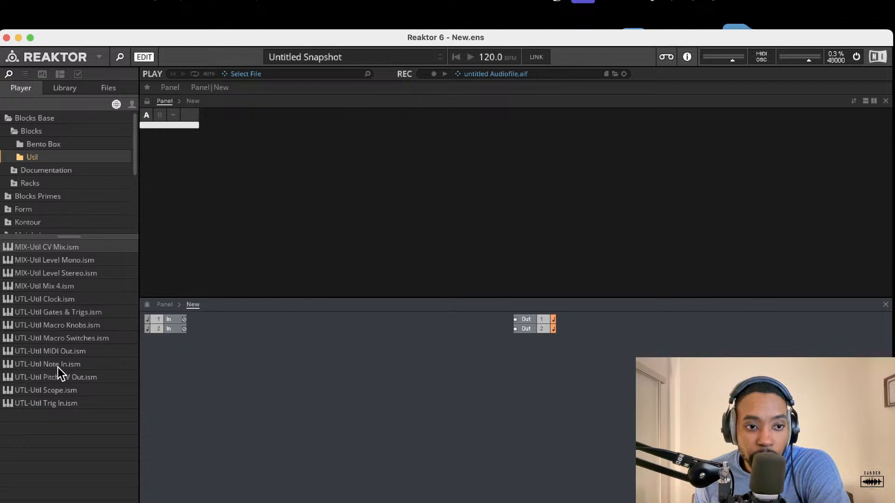
pyautogui.moveTo(58, 368); pyautogui.dragTo(243, 364)
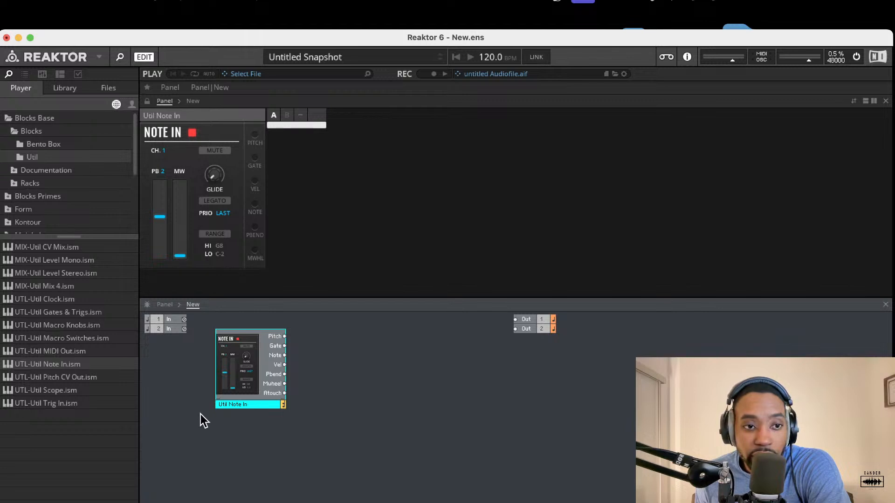
# Step: Close the Force Quit Applications dialog and return to the new ensemble
pyautogui.click(51, 145)
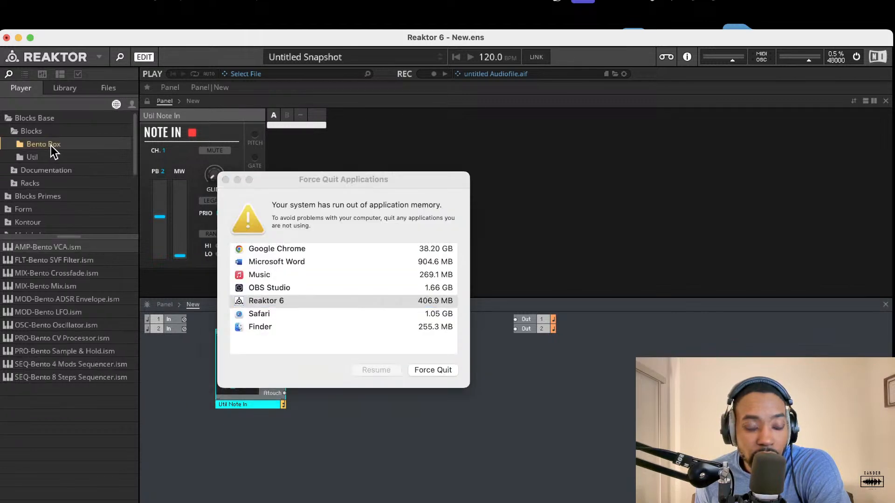
pyautogui.moveTo(275, 173); pyautogui.dragTo(203, 178)
pyautogui.click(149, 180)
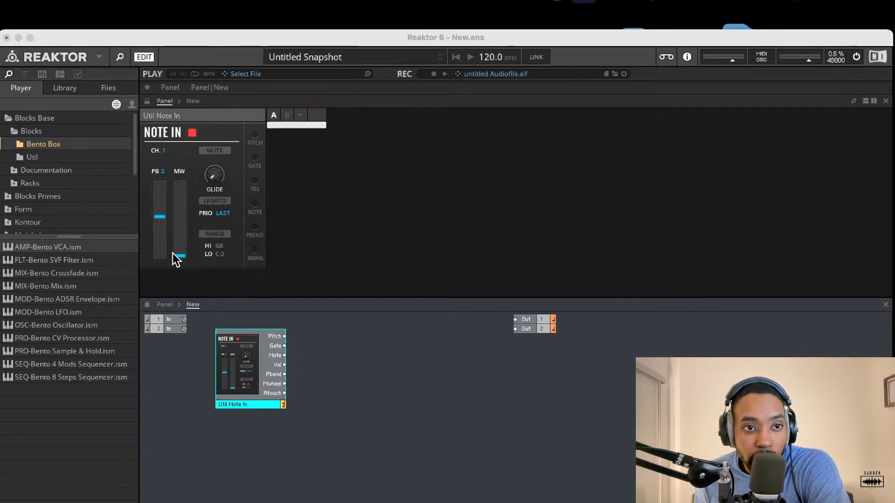
pyautogui.click(309, 231)
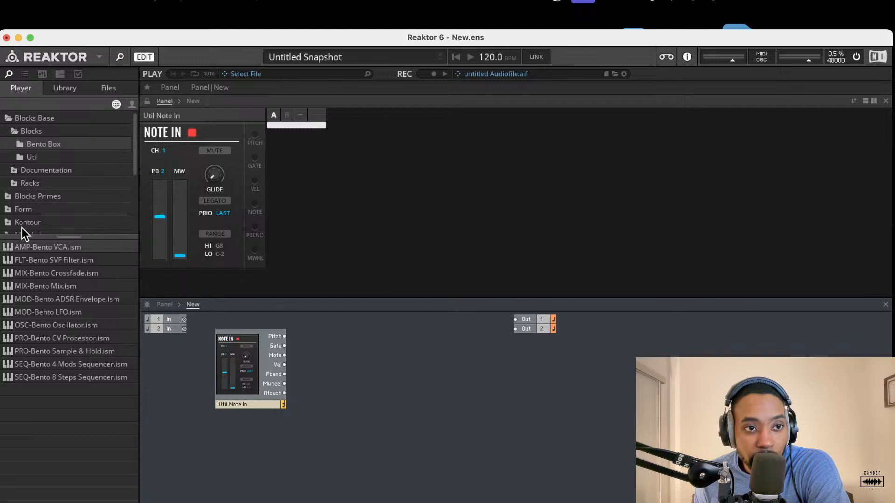
# Step: Add the Bento 8 Steps Sequencer below Note In and shift the Note In block slightly away from the inputs
pyautogui.click(41, 160)
pyautogui.click(51, 147)
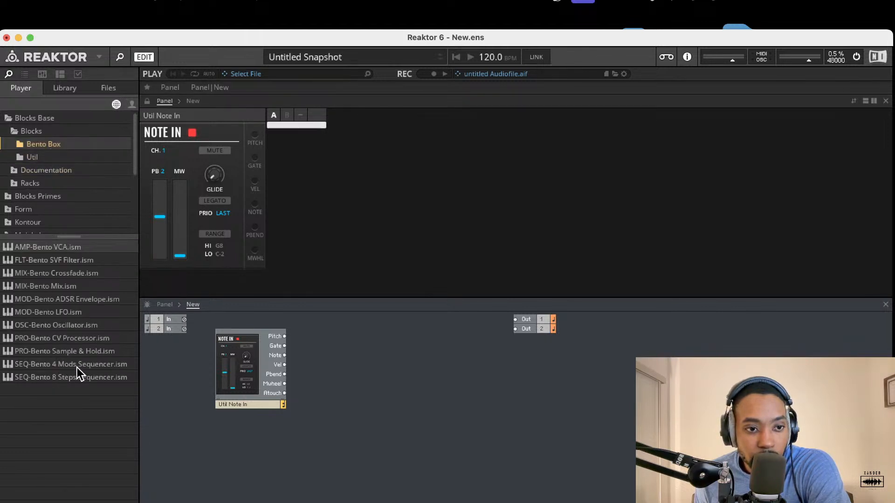
pyautogui.moveTo(78, 376); pyautogui.dragTo(250, 418)
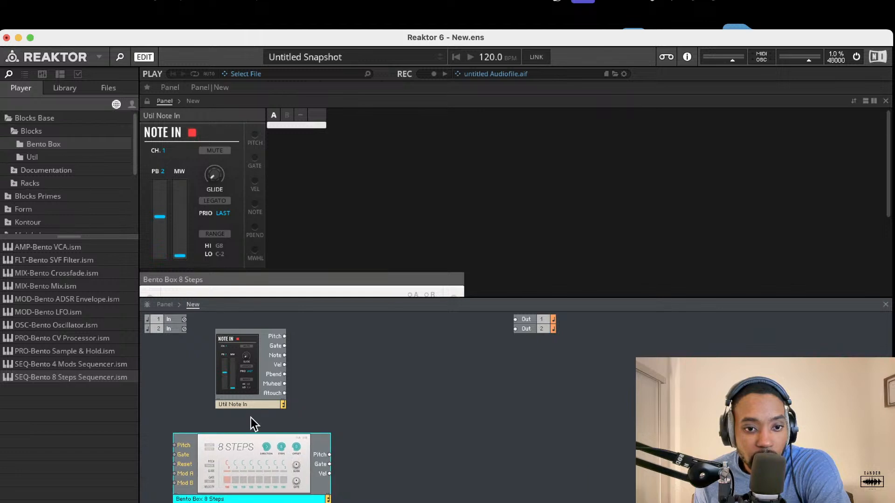
pyautogui.moveTo(245, 378); pyautogui.dragTo(311, 376)
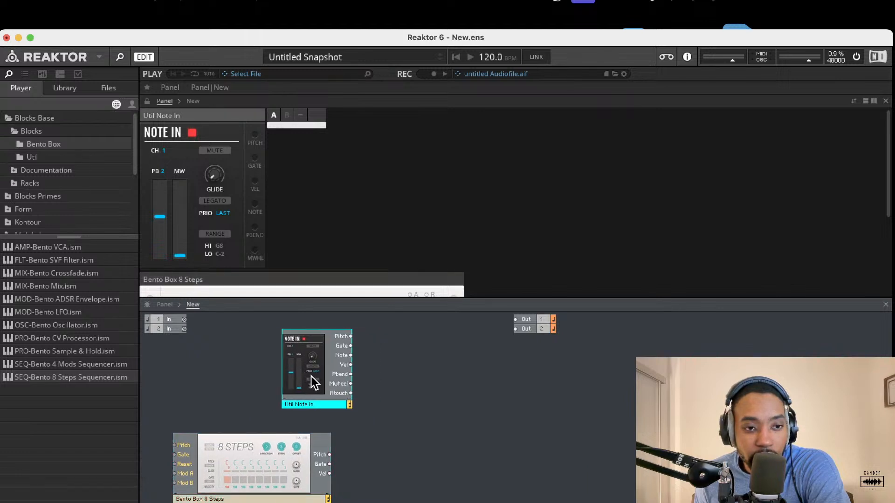
# Step: Add the Bento LFO, SVF Filter and VCA blocks to the structure, with SVF and VCA in line beside Note In
pyautogui.click(62, 262)
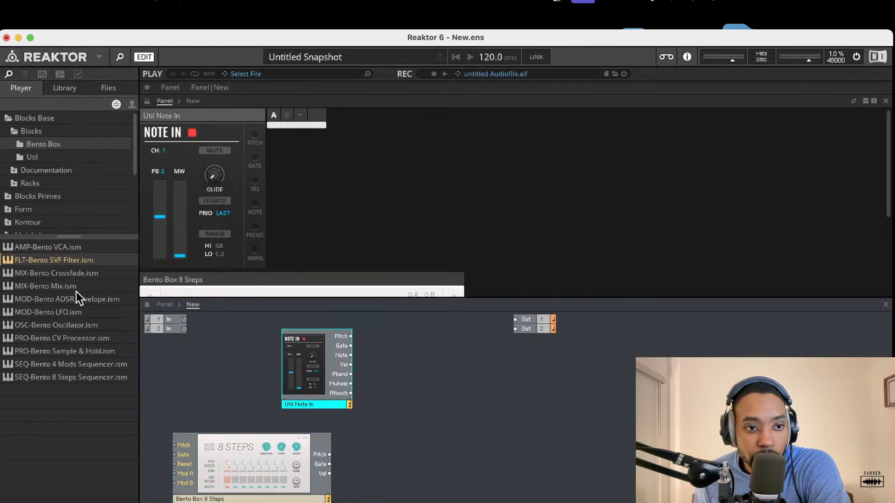
pyautogui.click(98, 316)
pyautogui.moveTo(99, 318); pyautogui.dragTo(410, 440)
pyautogui.moveTo(52, 259); pyautogui.dragTo(429, 378)
pyautogui.moveTo(74, 247); pyautogui.dragTo(566, 394)
pyautogui.moveTo(473, 422); pyautogui.dragTo(421, 387)
pyautogui.moveTo(578, 410); pyautogui.dragTo(524, 378)
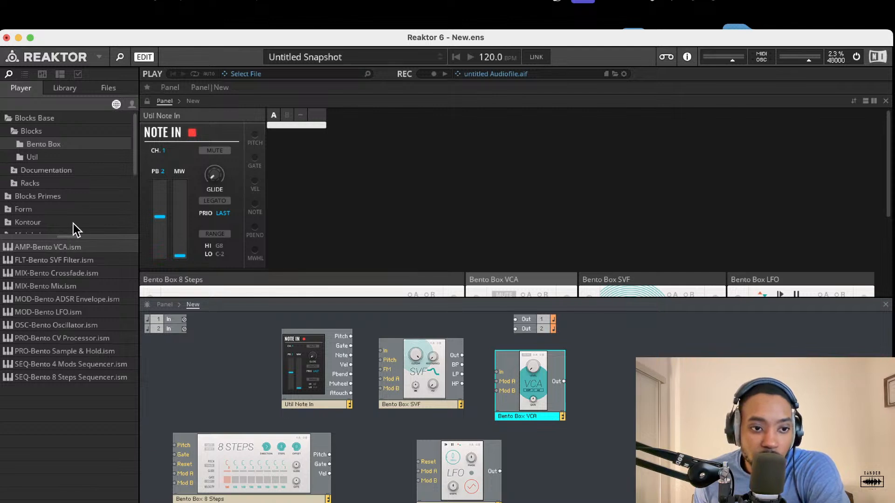
# Step: Add the Util Clock block to the structure and position it beside the input side of the 8 Steps sequencer
pyautogui.click(54, 157)
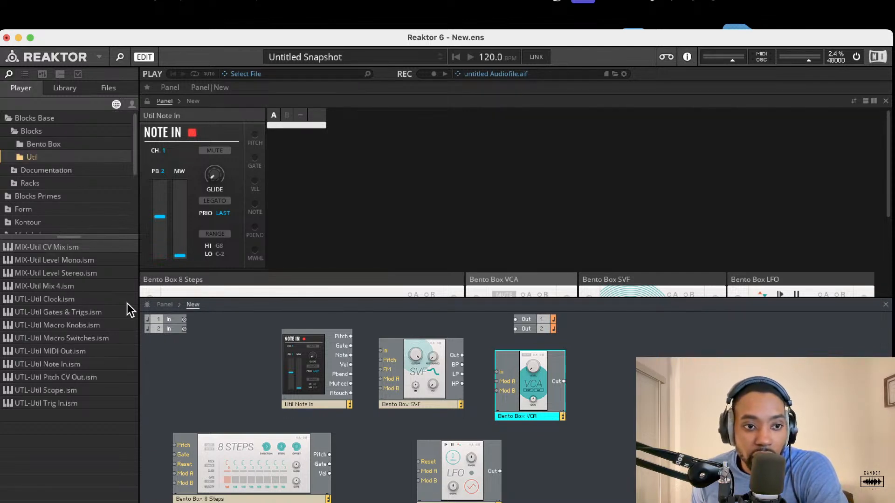
pyautogui.moveTo(67, 298); pyautogui.dragTo(173, 492)
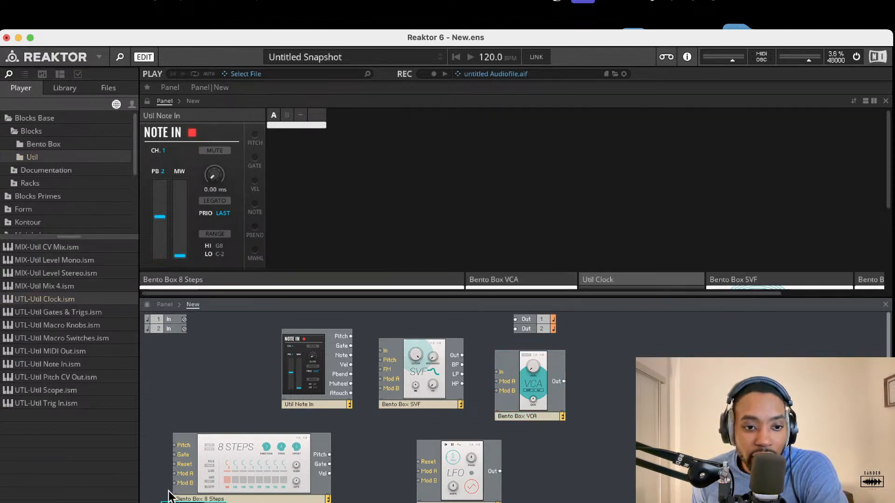
pyautogui.scroll(-1, 211, 460)
pyautogui.moveTo(211, 461); pyautogui.dragTo(293, 451)
pyautogui.moveTo(196, 498); pyautogui.dragTo(184, 464)
# Step: Place Note In above the Clock, then wire Note In's Pitch to 8 Steps' Pitch and the Clock's Gate to its Gate
pyautogui.moveTo(240, 431); pyautogui.dragTo(238, 430)
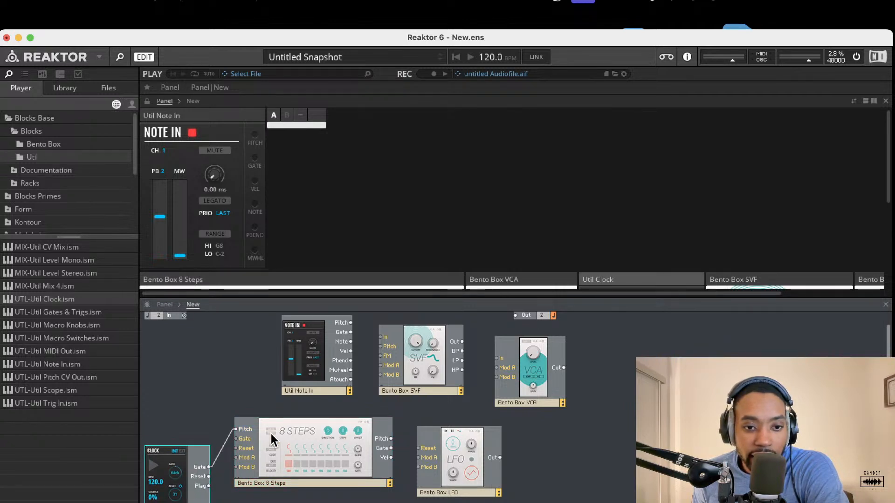
pyautogui.moveTo(314, 356); pyautogui.dragTo(189, 378)
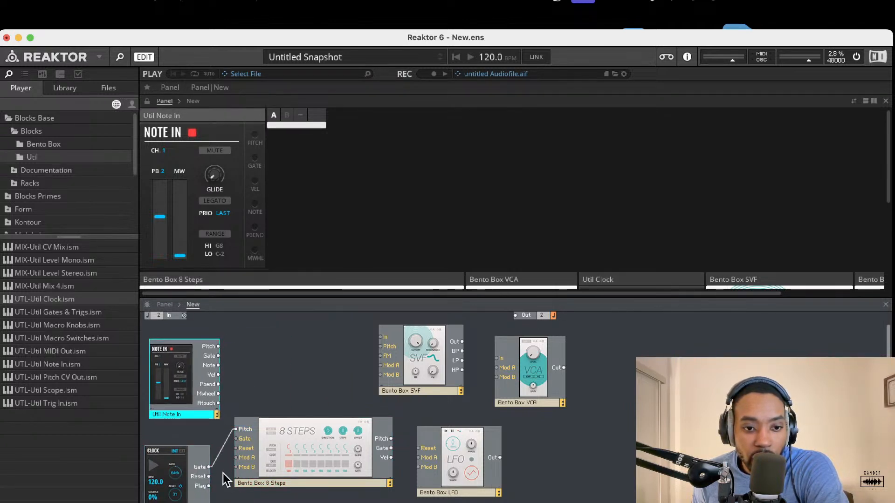
pyautogui.moveTo(205, 470); pyautogui.dragTo(218, 347)
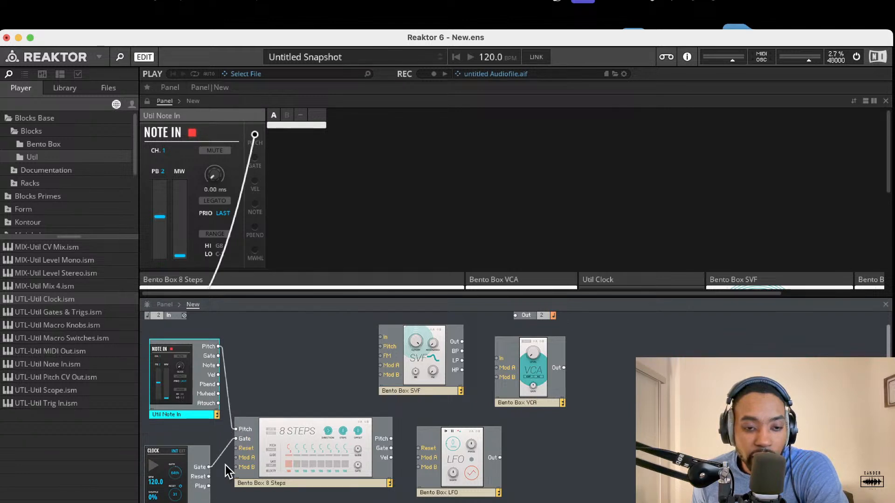
# Step: Move 8 Steps closer to the Clock and reposition the LFO and SVF blocks to free space between them
pyautogui.moveTo(352, 448); pyautogui.dragTo(326, 453)
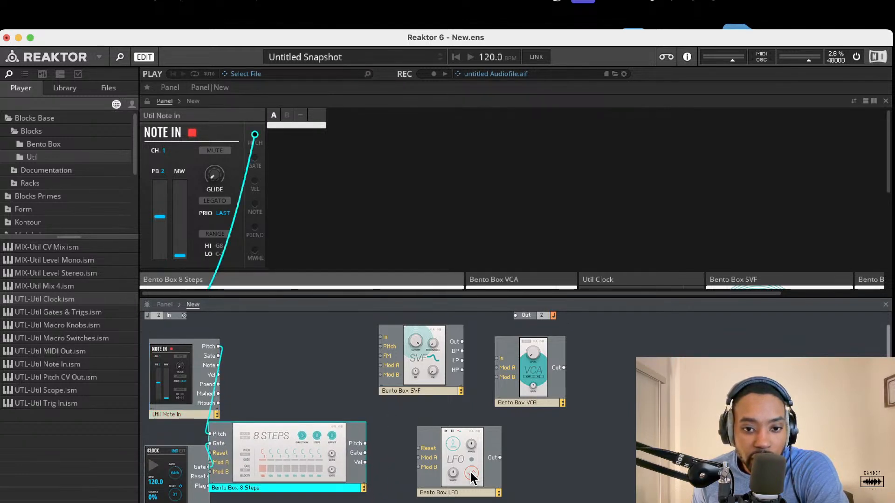
pyautogui.moveTo(471, 472); pyautogui.dragTo(558, 477)
pyautogui.moveTo(430, 373)
pyautogui.mouseDown()
pyautogui.moveTo(477, 431)
pyautogui.moveTo(442, 363)
pyautogui.mouseUp()
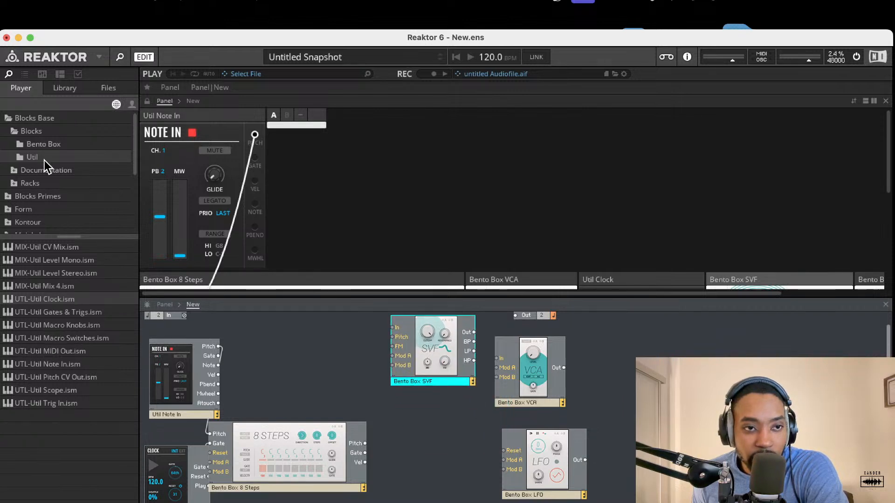
# Step: Add the Bento Oscillator next to 8 Steps and wire 8 Steps' Pitch output to the oscillator's Pitch input
pyautogui.click(60, 145)
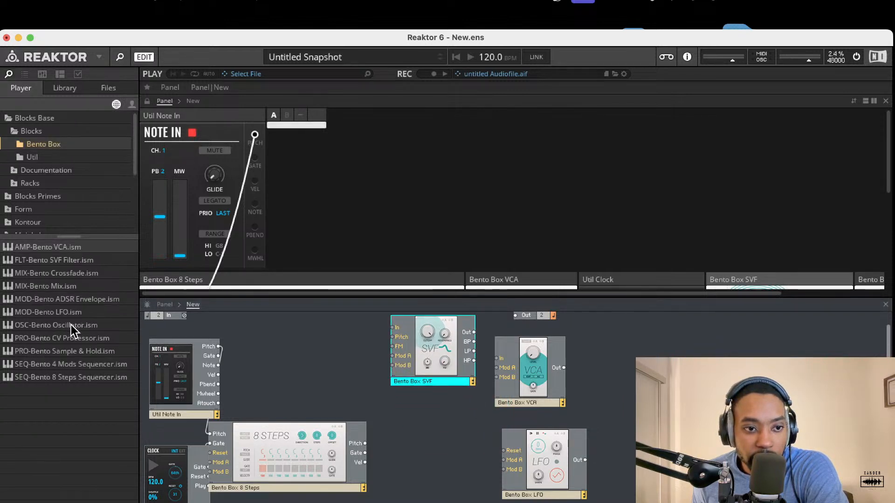
pyautogui.moveTo(71, 325); pyautogui.dragTo(353, 450)
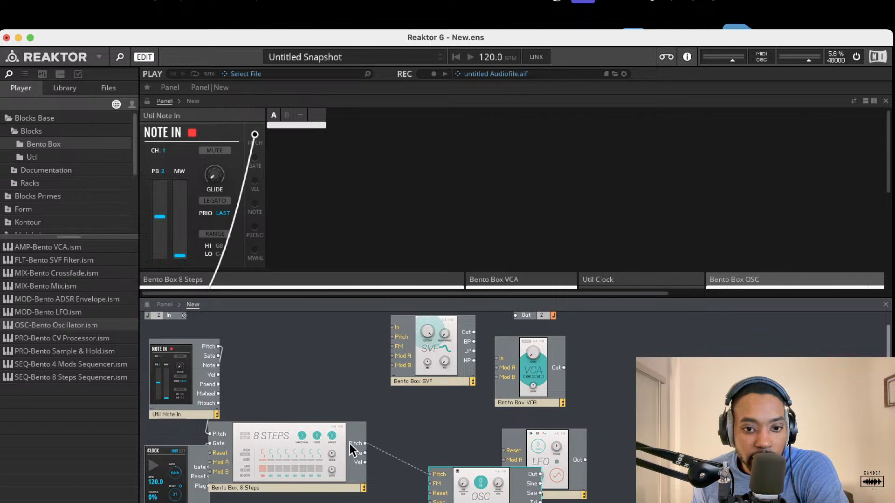
pyautogui.moveTo(487, 495); pyautogui.dragTo(438, 457)
# Step: Move the LFO and VCA aside, place the SVF above the oscillator, and wire the oscillator's Out to the SVF's In
pyautogui.moveTo(441, 380); pyautogui.dragTo(573, 431)
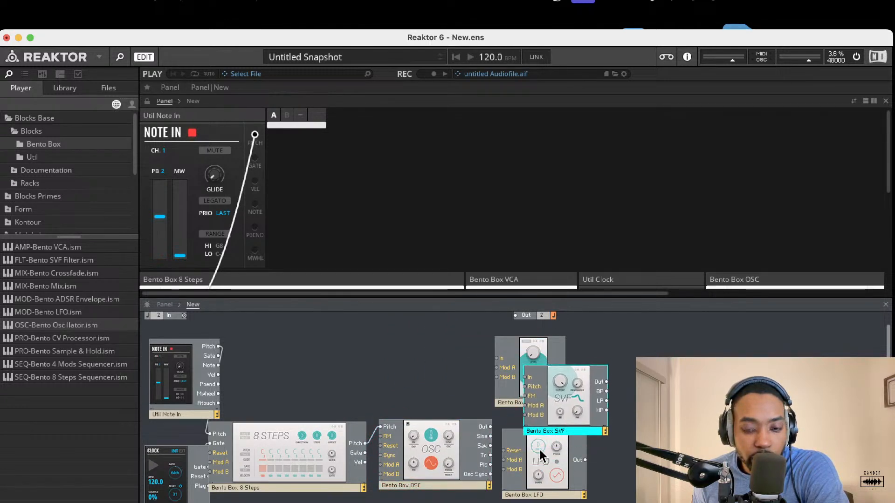
pyautogui.moveTo(509, 459); pyautogui.dragTo(630, 467)
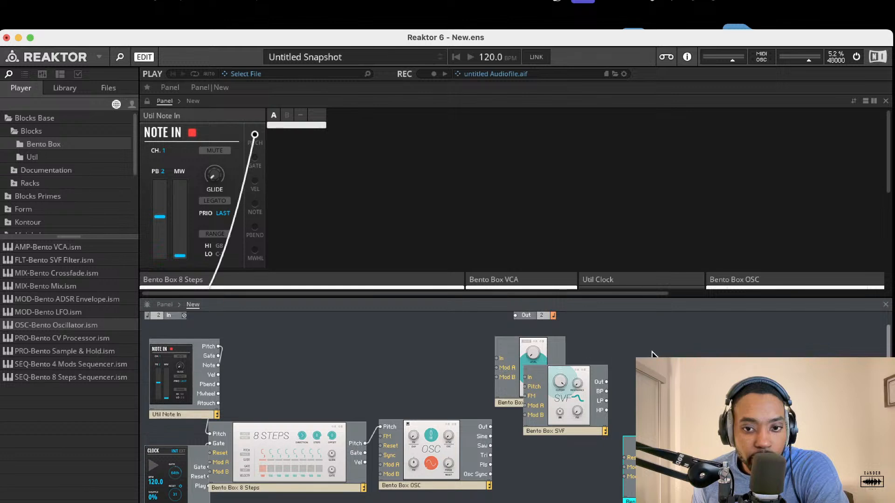
pyautogui.moveTo(538, 357); pyautogui.dragTo(680, 353)
pyautogui.moveTo(570, 387); pyautogui.dragTo(436, 351)
# Step: Place the VCA beside the SVF, then wire SVF Out to VCA In and VCA Out to main outputs 1 and 2
pyautogui.scroll(1, 569, 408)
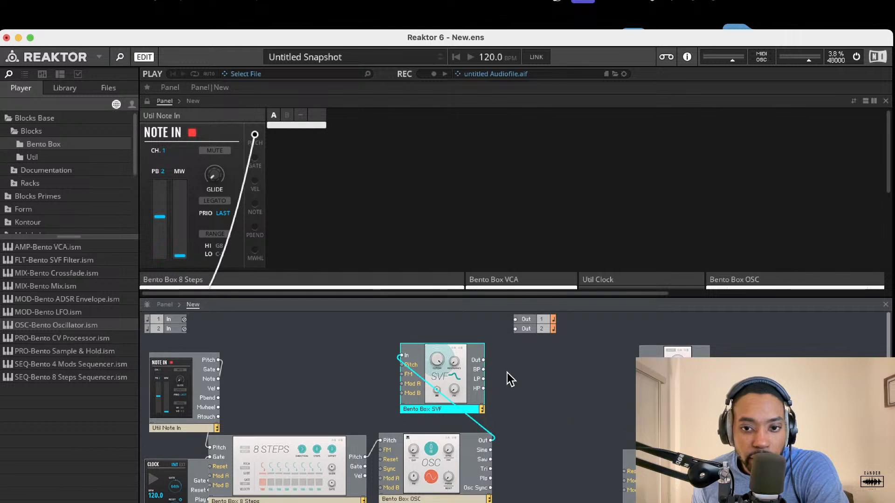
pyautogui.moveTo(646, 369); pyautogui.dragTo(516, 320)
pyautogui.moveTo(581, 387); pyautogui.dragTo(515, 333)
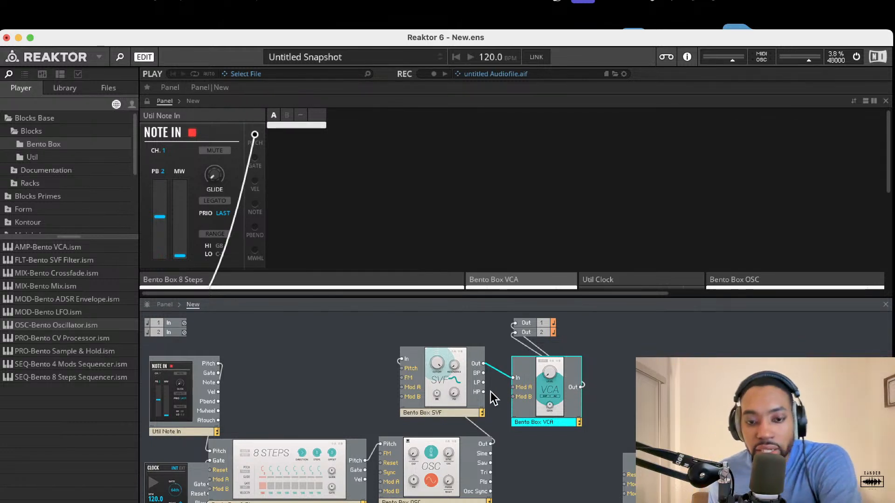
# Step: Tidy the structure by placing 8 Steps between Note In and the SVF and moving the oscillator below them
pyautogui.moveTo(308, 460); pyautogui.dragTo(328, 380)
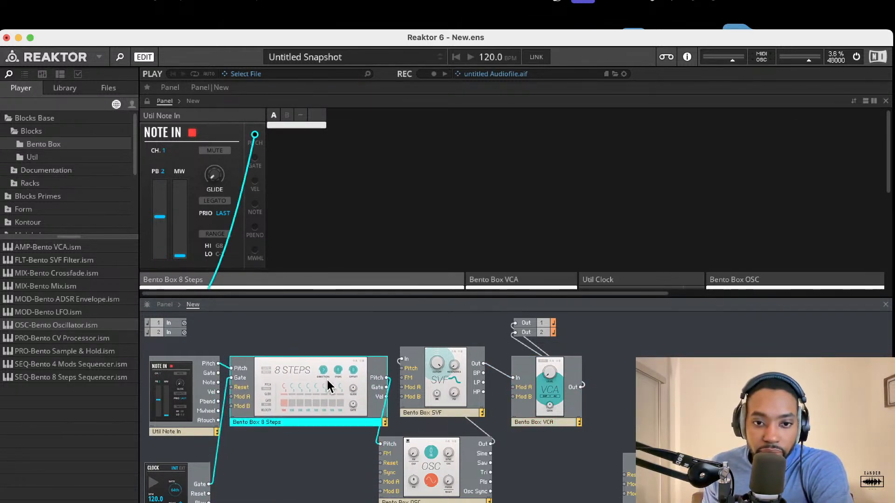
pyautogui.click(319, 334)
pyautogui.moveTo(428, 456); pyautogui.dragTo(404, 468)
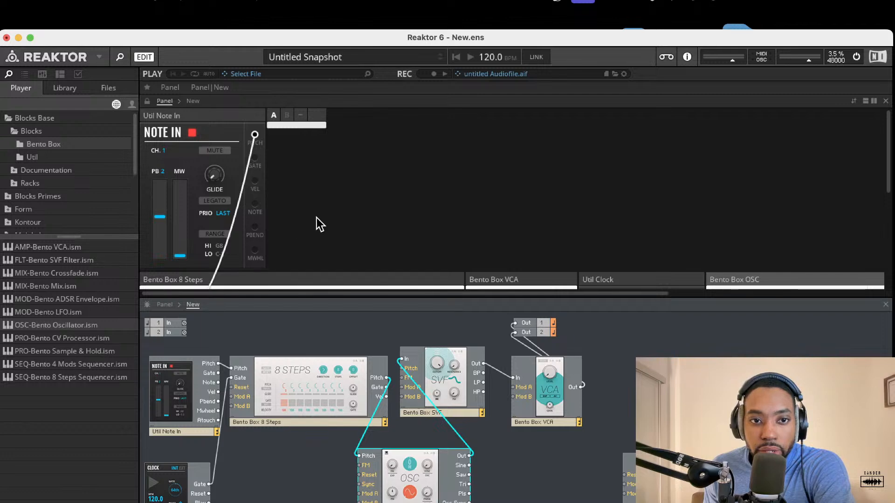
# Step: Move the Util Clock and Bento Box VCA modules up into the same panel row as Note In
pyautogui.scroll(-5, 324, 235)
pyautogui.moveTo(619, 201); pyautogui.dragTo(370, 90)
pyautogui.scroll(3, 420, 196)
pyautogui.scroll(-4, 395, 216)
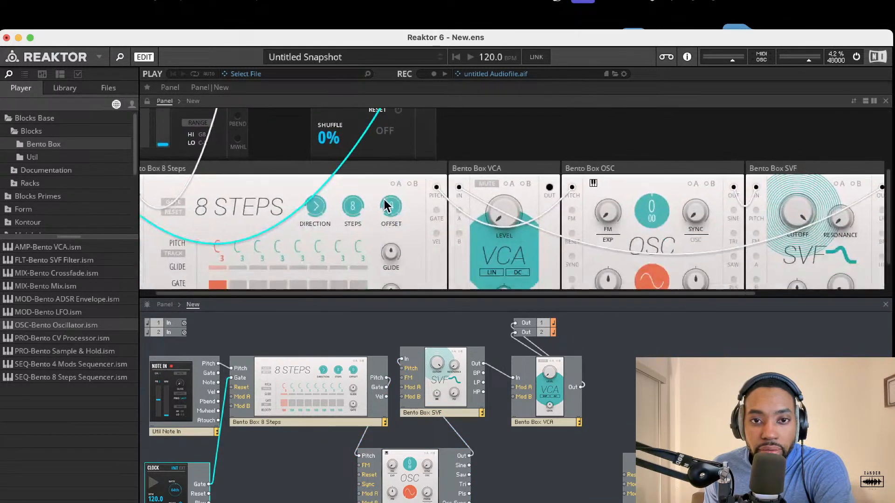
pyautogui.scroll(3, 384, 210)
pyautogui.moveTo(481, 228); pyautogui.dragTo(476, 112)
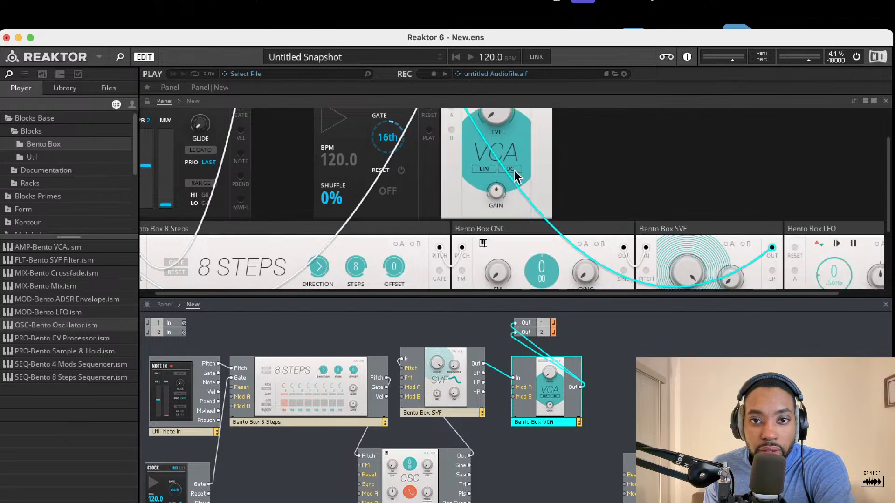
# Step: Bring the OSC and LFO modules into the panel's upper row and place the Clock directly before the OSC
pyautogui.scroll(-2, 555, 173)
pyautogui.moveTo(513, 181); pyautogui.dragTo(470, 83)
pyautogui.scroll(2, 658, 215)
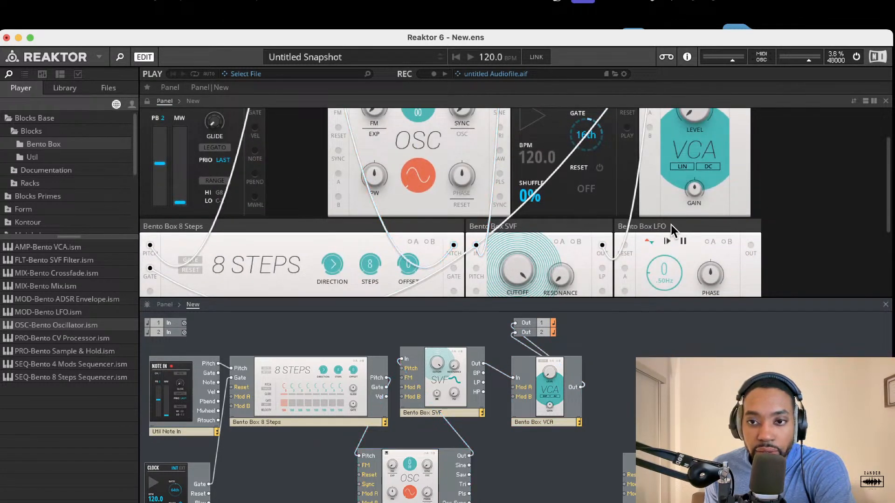
pyautogui.moveTo(667, 225); pyautogui.dragTo(606, 91)
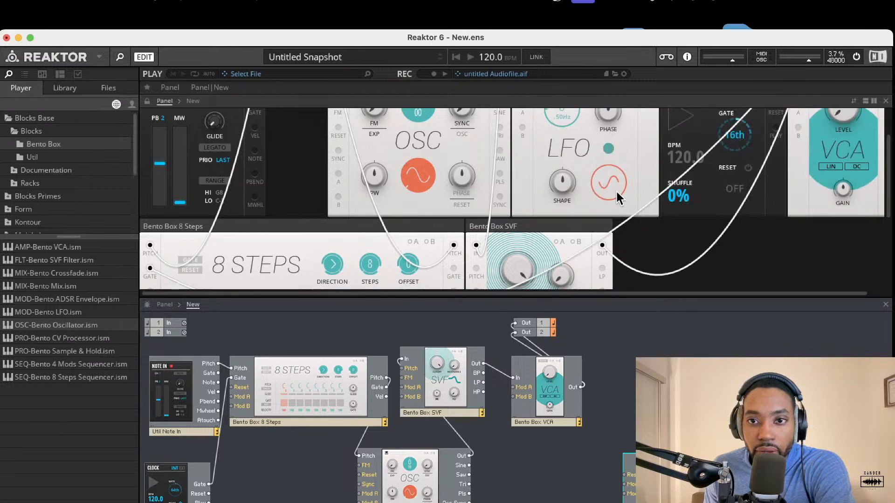
pyautogui.moveTo(706, 123); pyautogui.dragTo(469, 117)
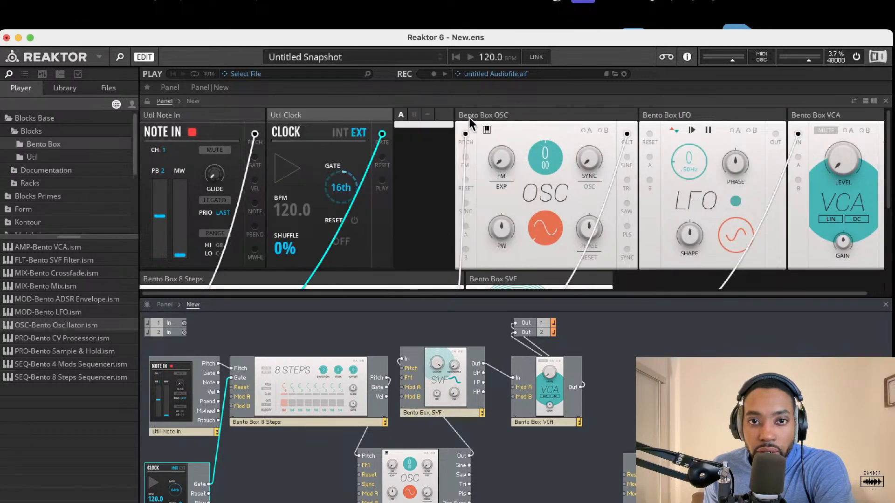
pyautogui.moveTo(365, 116); pyautogui.dragTo(554, 113)
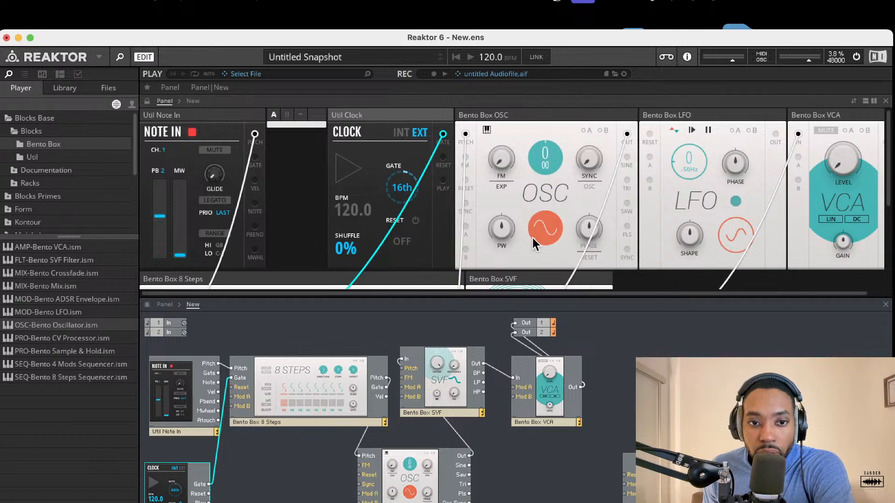
# Step: Switch the Clock block to internal sync (INT) and start it running
pyautogui.click(395, 134)
pyautogui.click(354, 162)
pyautogui.click(321, 395)
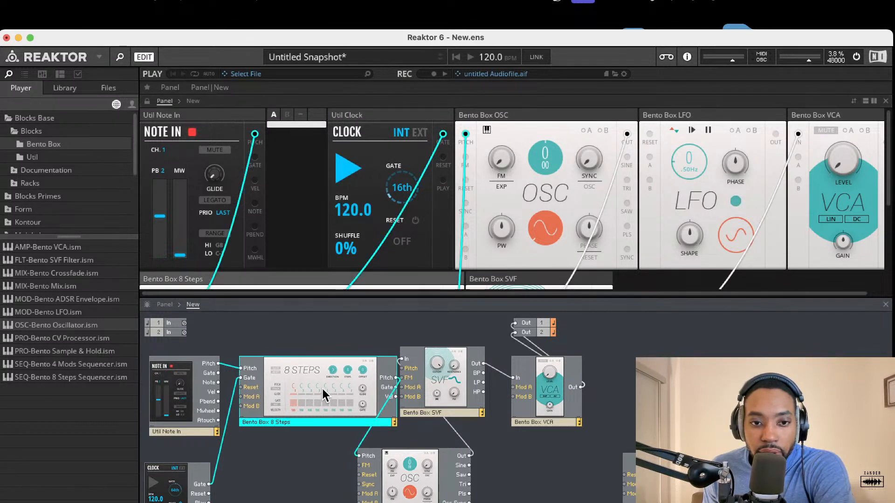
# Step: Reposition the 8 Steps module slightly higher in the structure and raise the level of the Bento Box VCA
pyautogui.moveTo(320, 395); pyautogui.dragTo(311, 400)
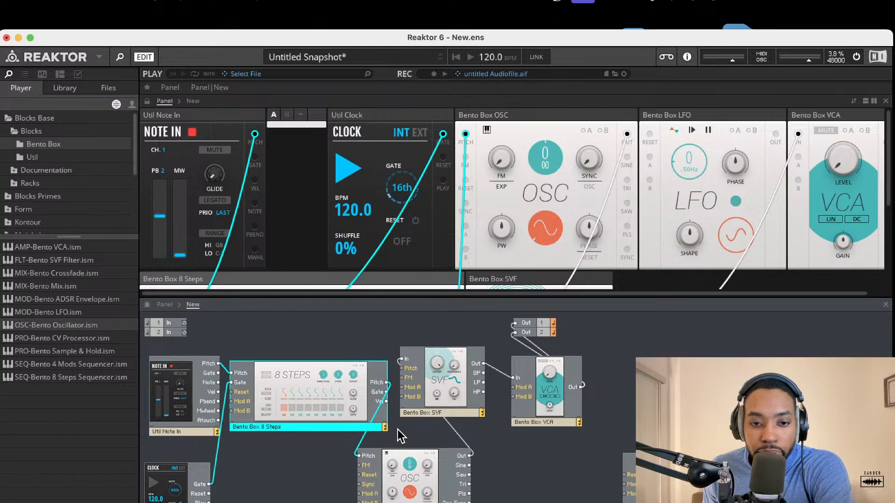
pyautogui.moveTo(387, 392); pyautogui.dragTo(348, 457)
pyautogui.moveTo(337, 400); pyautogui.dragTo(325, 381)
pyautogui.hscroll(2, 534, 238)
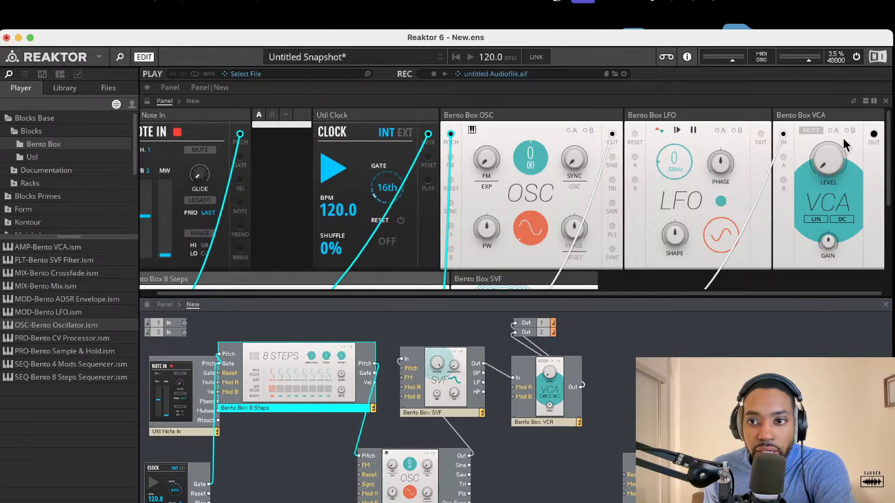
pyautogui.moveTo(820, 157); pyautogui.dragTo(815, 126)
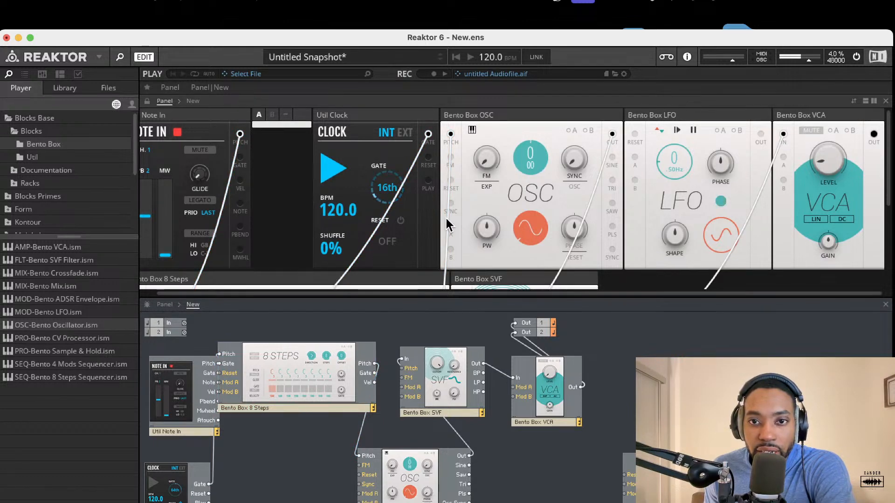
# Step: Enable the gates of steps 1, 2, 3, 5 and 7 in the 8 Steps sequencer
pyautogui.scroll(-5, 531, 195)
pyautogui.scroll(-2, 411, 222)
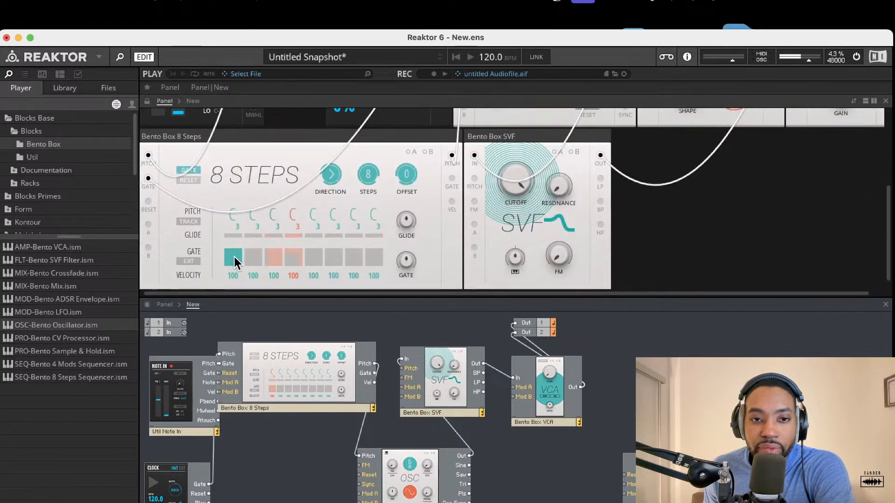
pyautogui.click(255, 259)
pyautogui.click(312, 259)
pyautogui.click(348, 261)
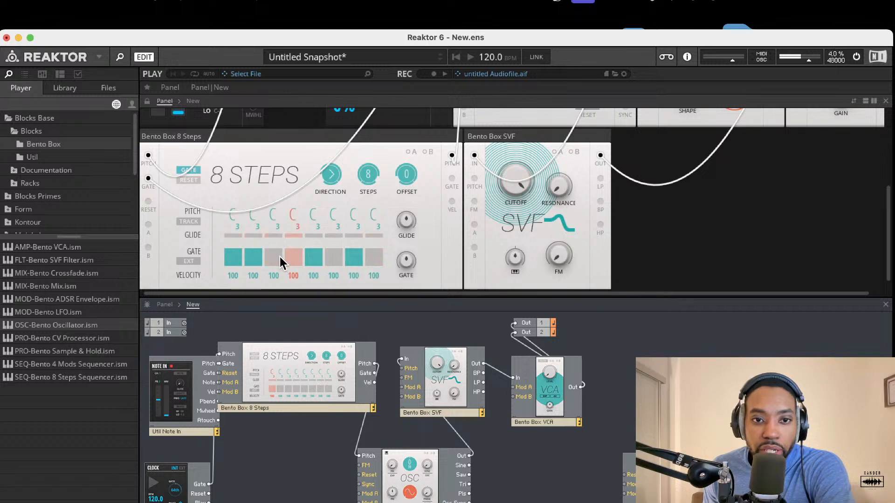
pyautogui.click(274, 257)
# Step: Set steps 3 to 8 to G#3, F#3, E3, F#3, F3 and A3, enable step 8's gate, and set step 1 to G#3
pyautogui.moveTo(275, 218)
pyautogui.mouseDown()
pyautogui.moveTo(280, 210)
pyautogui.moveTo(299, 226)
pyautogui.moveTo(300, 207)
pyautogui.moveTo(322, 202)
pyautogui.moveTo(353, 210)
pyautogui.moveTo(377, 195)
pyautogui.mouseUp()
pyautogui.click(376, 257)
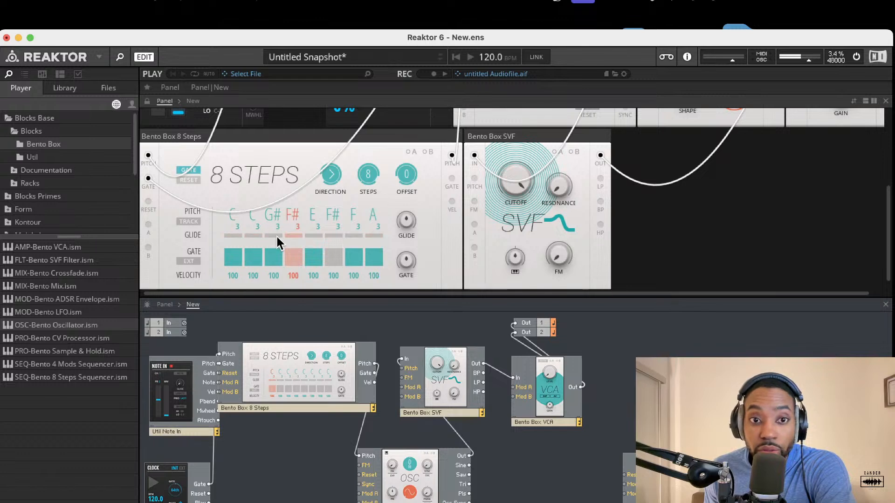
pyautogui.moveTo(230, 218); pyautogui.dragTo(232, 201)
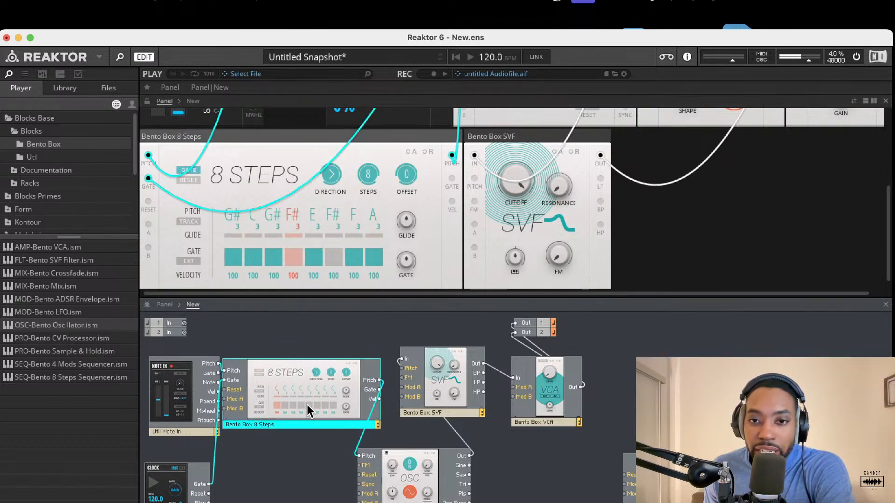
# Step: Lower the SVF's cutoff to 781 Hz and tune the oscillator down to -14.74
pyautogui.moveTo(519, 185); pyautogui.dragTo(504, 282)
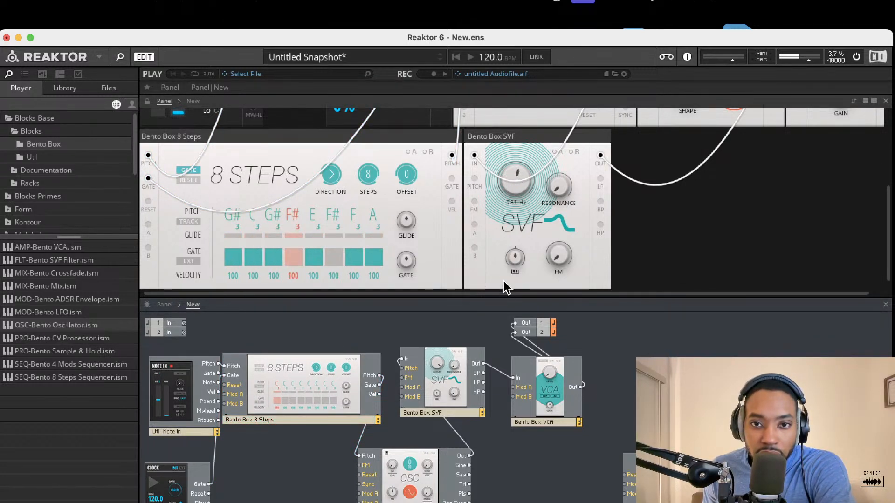
pyautogui.scroll(5, 461, 256)
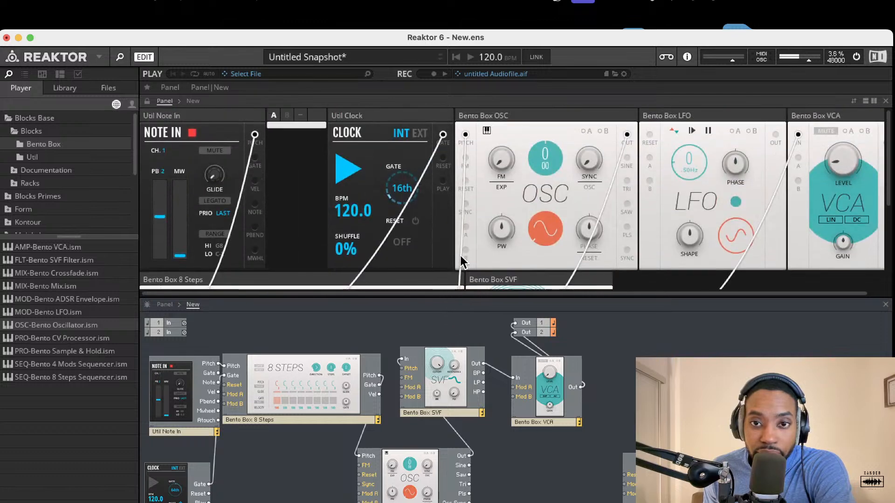
pyautogui.scroll(-1, 548, 137)
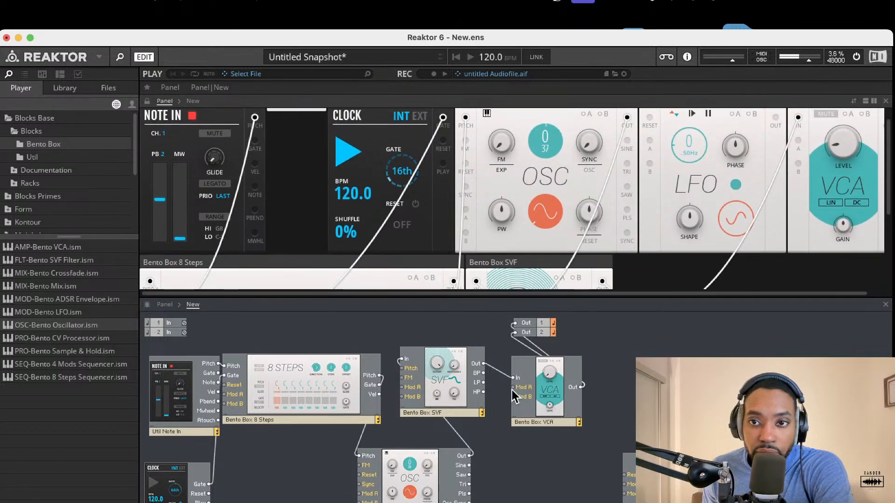
pyautogui.moveTo(535, 155); pyautogui.dragTo(543, 138)
pyautogui.moveTo(564, 109); pyautogui.dragTo(546, 150)
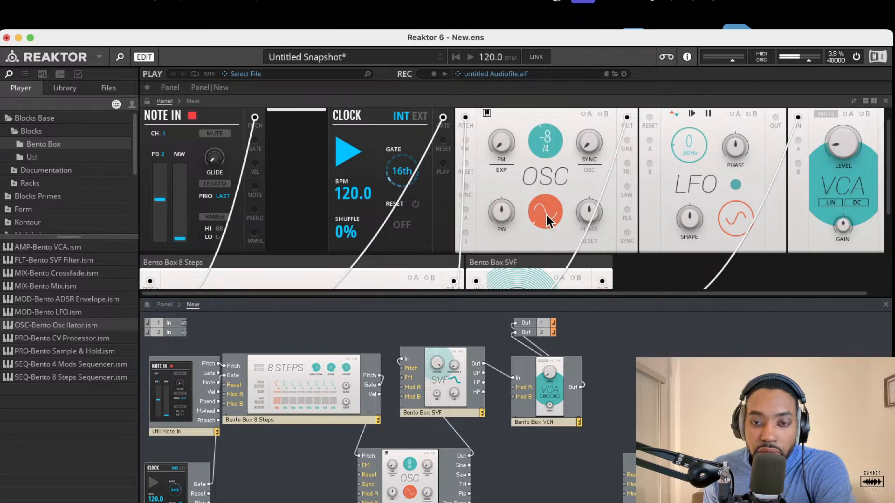
pyautogui.moveTo(548, 222); pyautogui.dragTo(557, 246)
# Step: Add a Bento ADSR Envelope below the oscillator in the structure and connect Note In's Gate output to its Gate input
pyautogui.moveTo(419, 467); pyautogui.dragTo(365, 482)
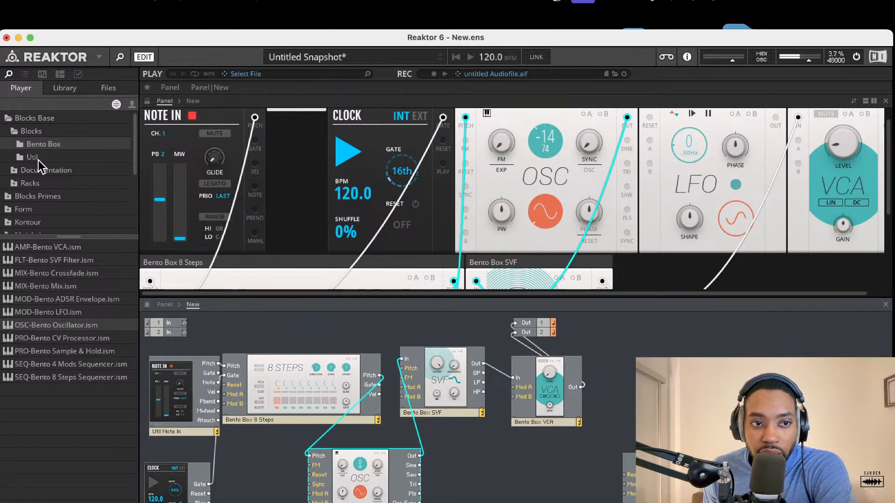
pyautogui.moveTo(71, 300); pyautogui.dragTo(413, 486)
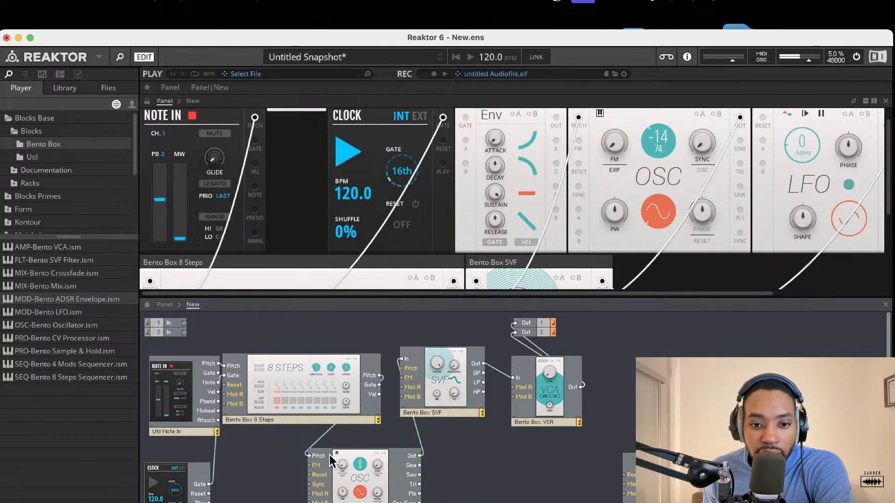
pyautogui.scroll(-3, 331, 459)
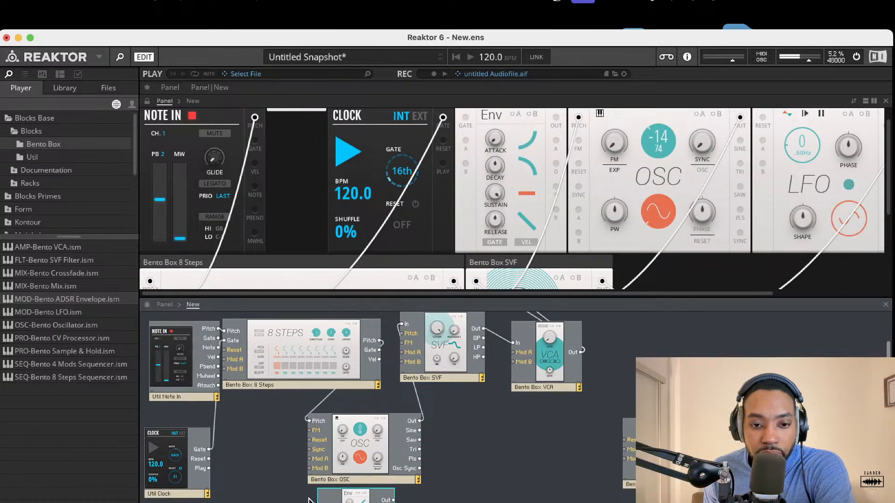
pyautogui.moveTo(319, 501)
pyautogui.mouseDown()
pyautogui.moveTo(203, 341)
pyautogui.moveTo(218, 338)
pyautogui.mouseUp()
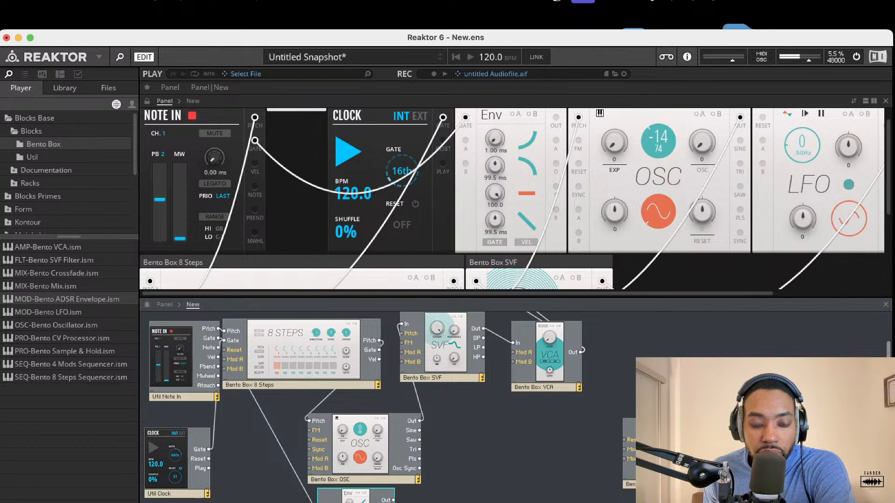
# Step: Connect the envelope's Out to the oscillator's Mod A input and move the oscillator below the SVF and VCA
pyautogui.moveTo(393, 500); pyautogui.dragTo(418, 499)
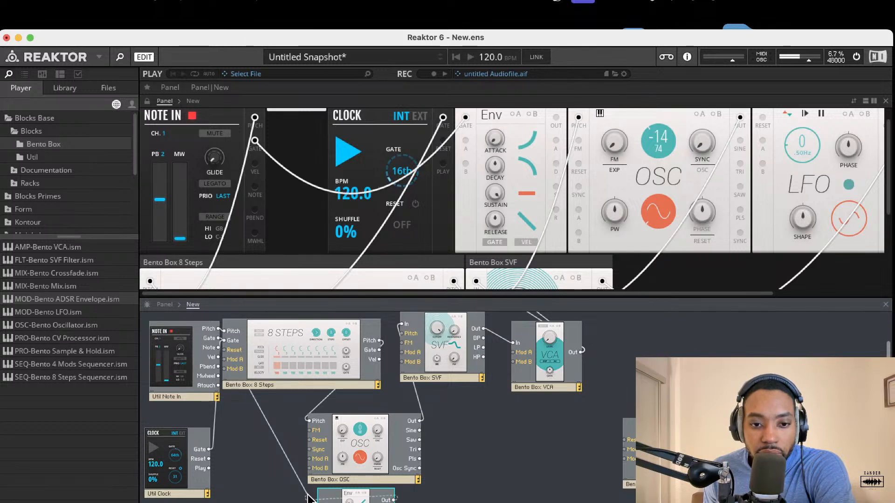
pyautogui.moveTo(311, 497); pyautogui.dragTo(312, 459)
pyautogui.click(398, 442)
pyautogui.moveTo(398, 442); pyautogui.dragTo(520, 421)
pyautogui.scroll(3, 577, 316)
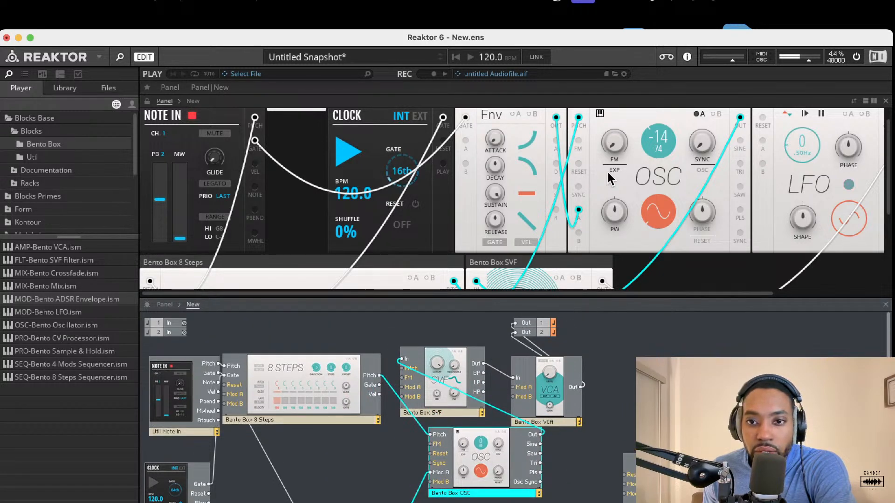
# Step: Show the modulation A amount controls on the oscillator's panel
pyautogui.scroll(-5, 610, 180)
pyautogui.scroll(6, 610, 180)
pyautogui.hscroll(3, 554, 186)
pyautogui.hscroll(2, 554, 186)
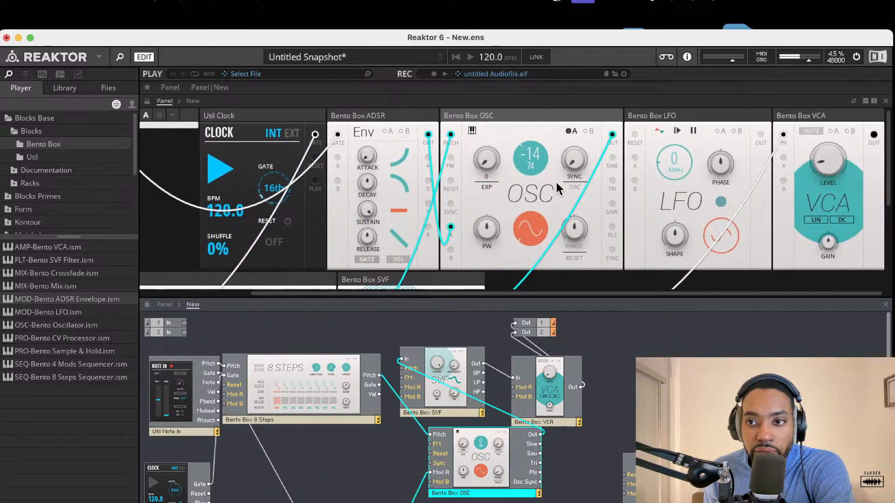
pyautogui.hscroll(-4, 512, 168)
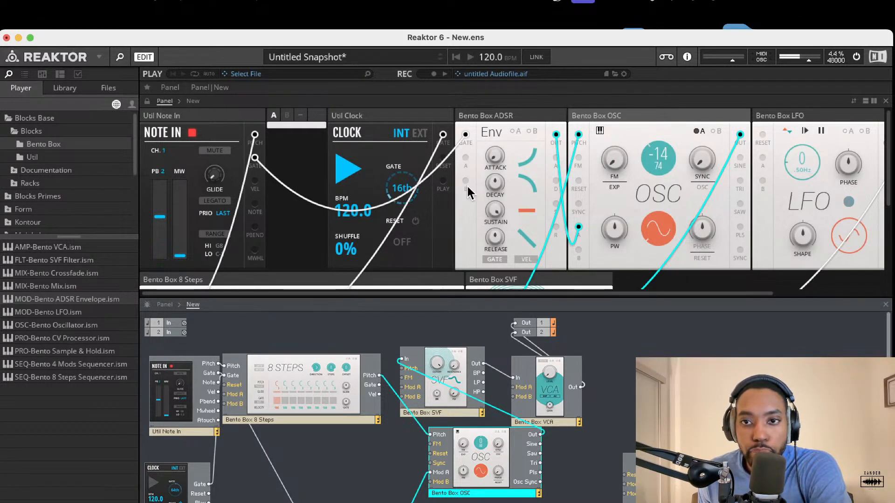
pyautogui.hscroll(2, 626, 135)
pyautogui.click(667, 128)
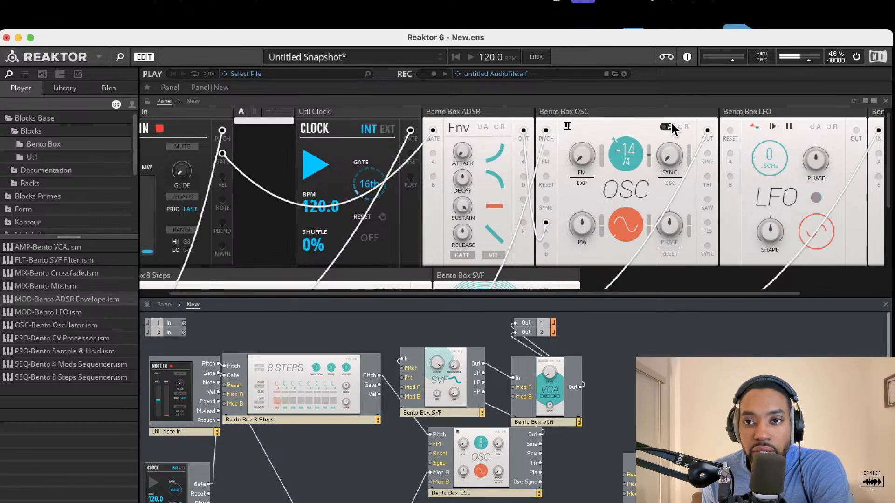
# Step: Move the oscillator back beneath 8 Steps, place the envelope beside it, and connect the envelope's Out to the VCA's Mod B input
pyautogui.scroll(-5, 654, 161)
pyautogui.scroll(-1, 464, 402)
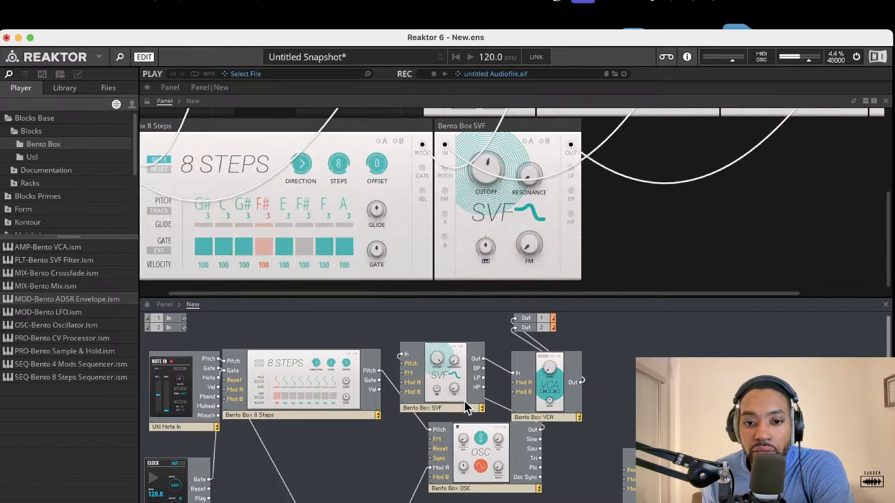
pyautogui.moveTo(490, 446); pyautogui.dragTo(392, 449)
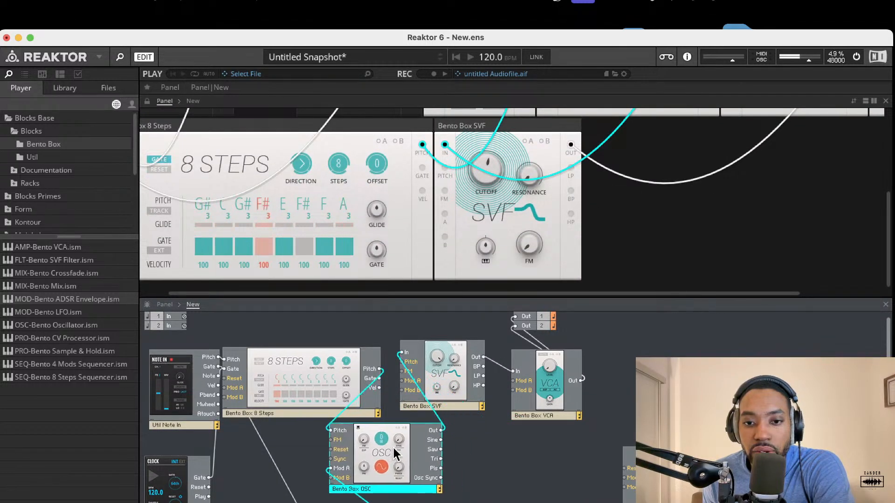
pyautogui.moveTo(355, 502); pyautogui.dragTo(513, 391)
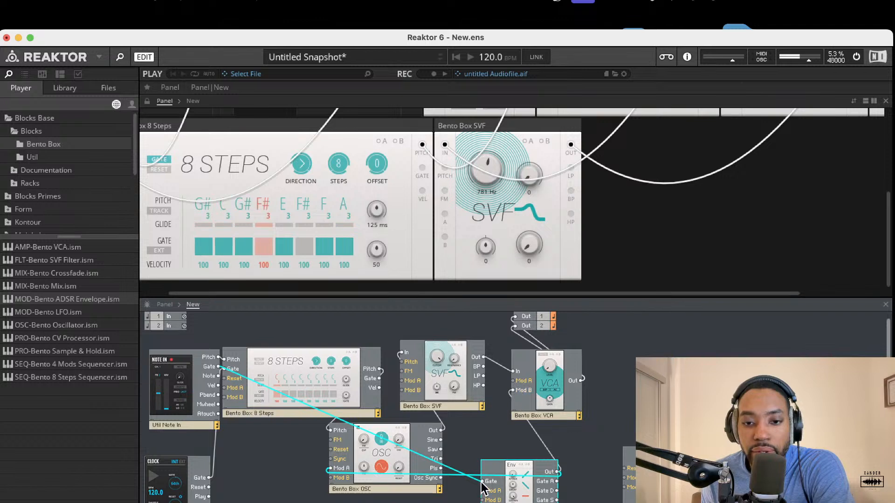
# Step: Delete the envelope's cable to the oscillator's Mod A and rewire the envelope's Gate input to Note In's Gate output
pyautogui.moveTo(441, 468); pyautogui.dragTo(387, 455)
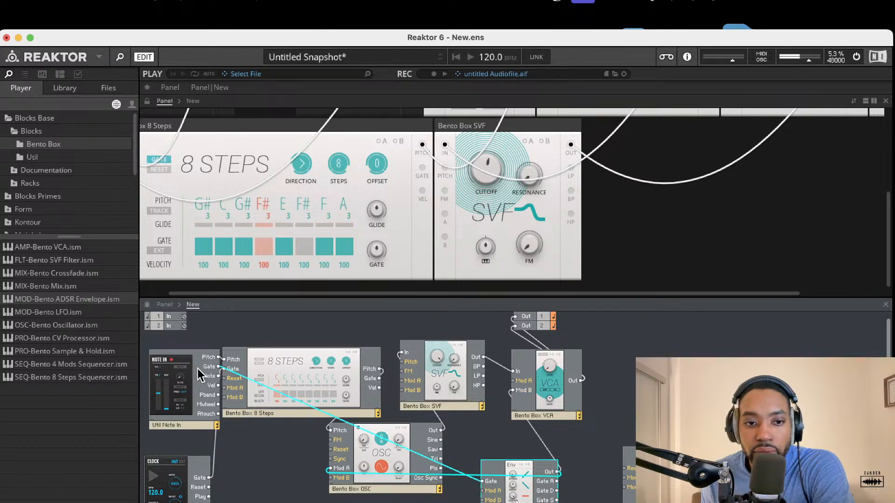
pyautogui.click(380, 469)
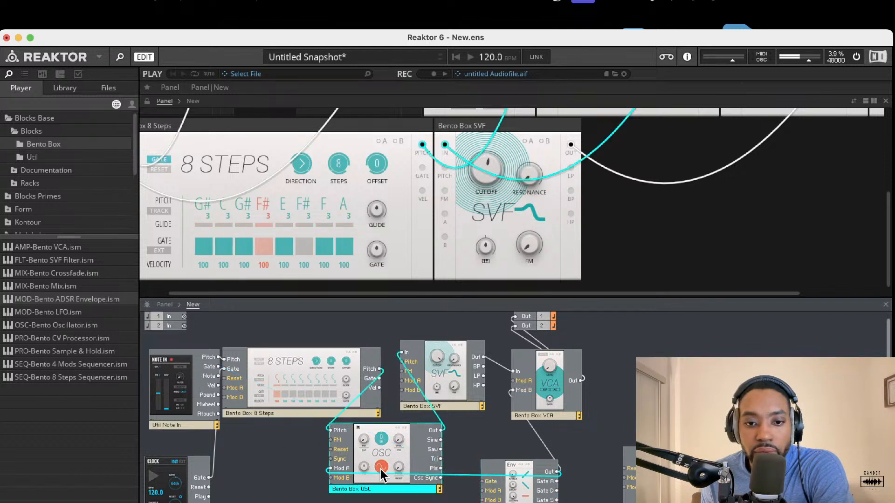
pyautogui.click(467, 473)
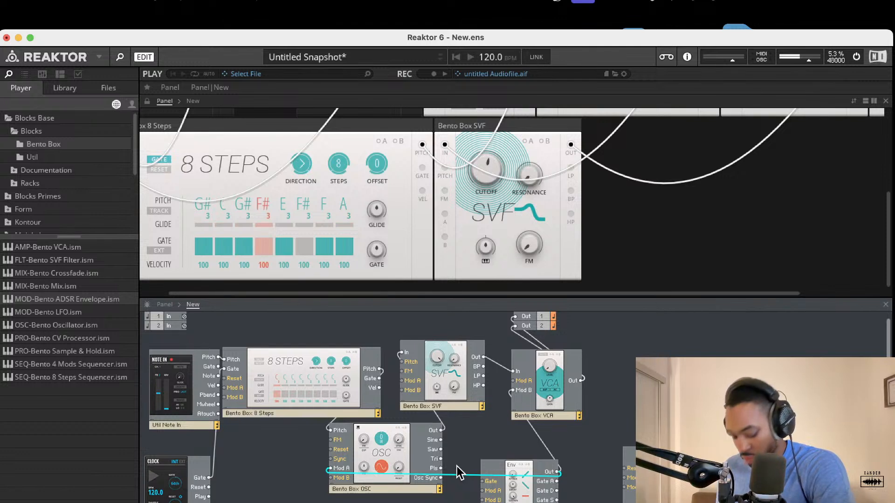
pyautogui.press('Delete')
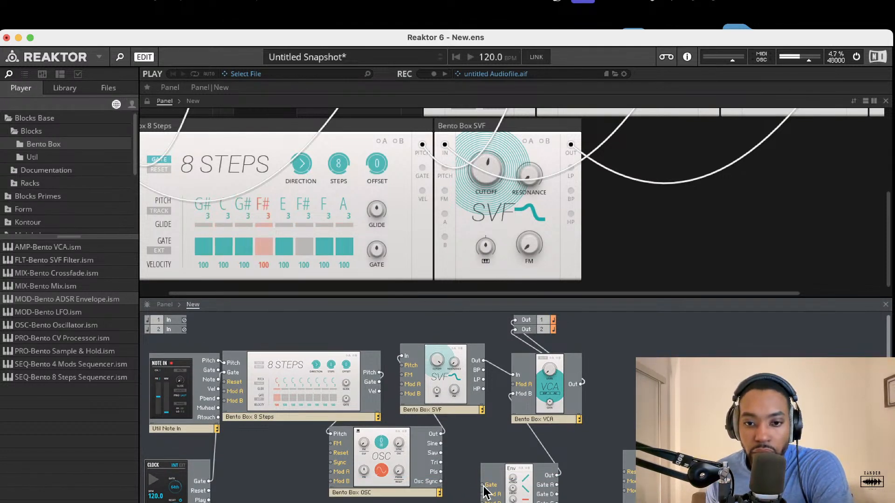
pyautogui.moveTo(484, 485); pyautogui.dragTo(215, 389)
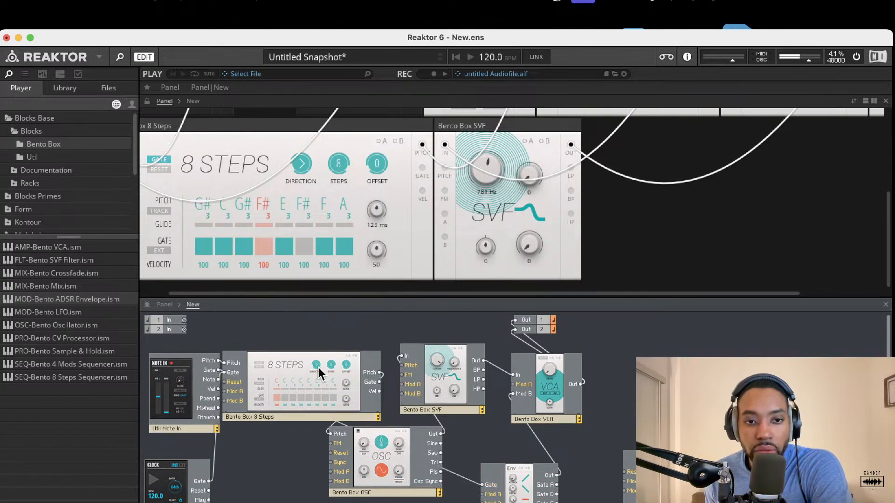
pyautogui.moveTo(330, 390); pyautogui.dragTo(321, 359)
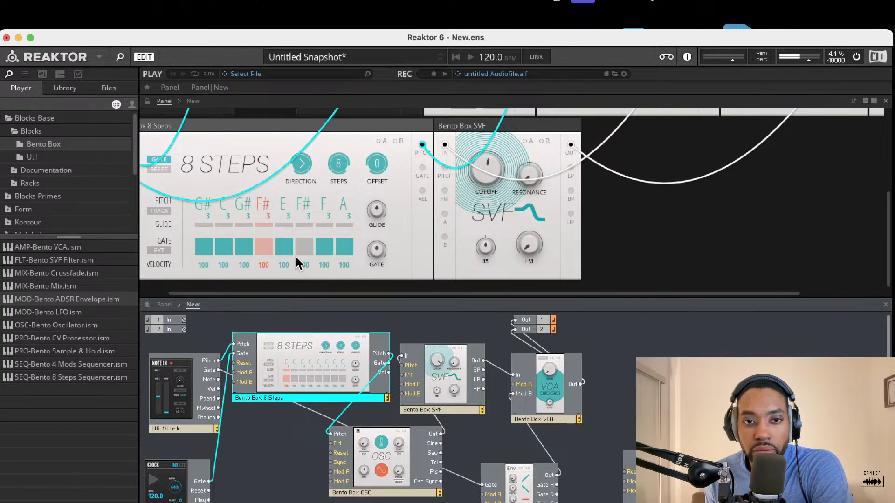
# Step: Change the pitch of step 8 to C and the pitch of step 1 to F#4 in the 8 Steps sequencer
pyautogui.click(321, 247)
pyautogui.click(323, 248)
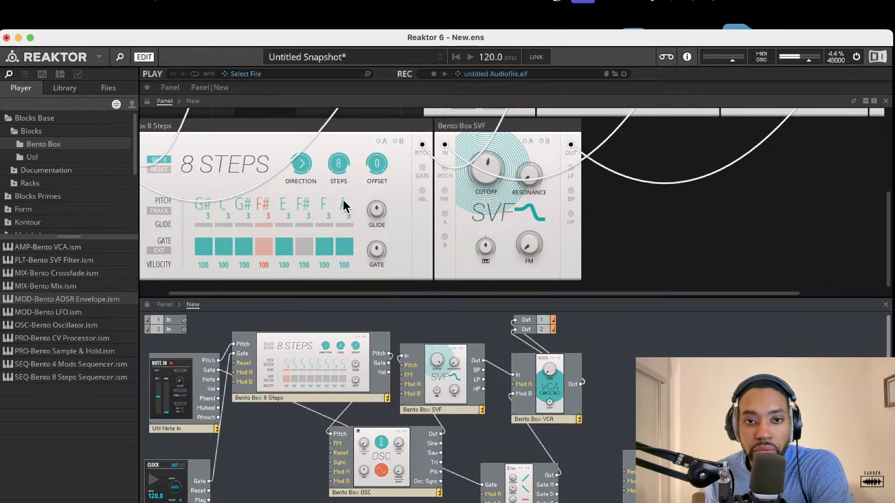
pyautogui.moveTo(344, 201)
pyautogui.mouseDown()
pyautogui.moveTo(348, 171)
pyautogui.moveTo(350, 191)
pyautogui.mouseUp()
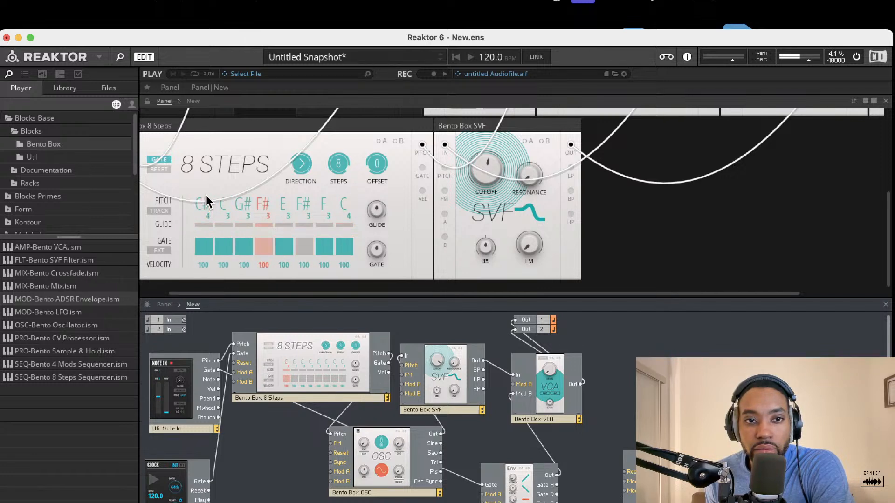
pyautogui.moveTo(205, 205); pyautogui.dragTo(206, 181)
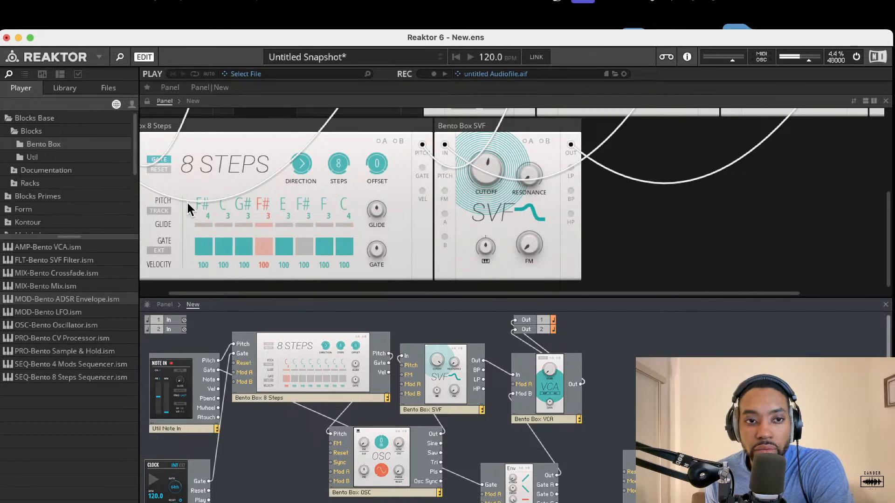
# Step: Turn on pitch tracking (TRACK) in the 8 Steps sequencer
pyautogui.click(160, 212)
pyautogui.click(163, 170)
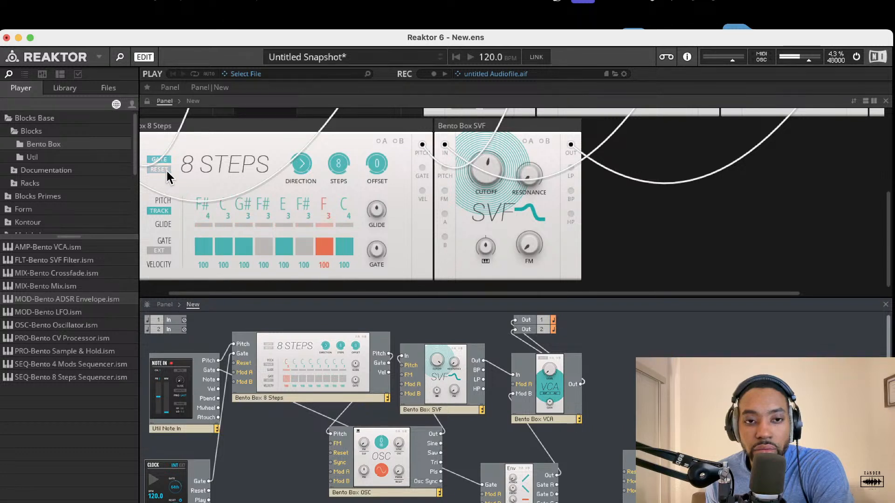
pyautogui.click(159, 211)
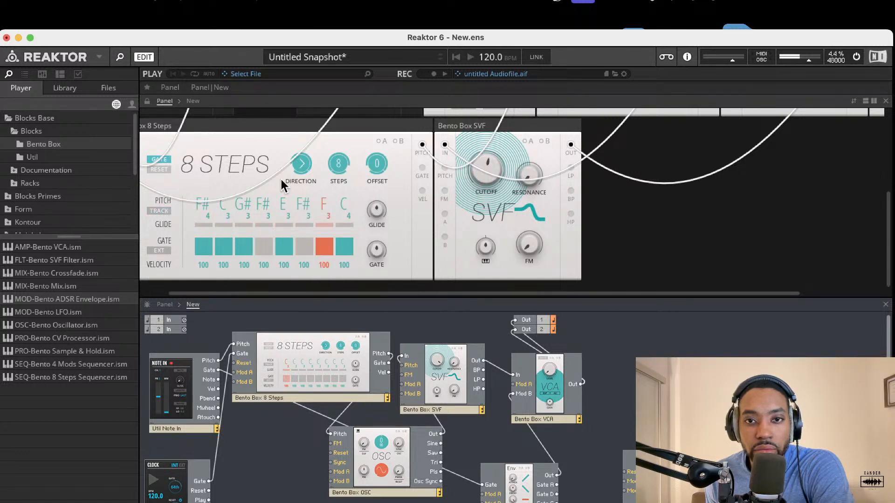
pyautogui.click(159, 212)
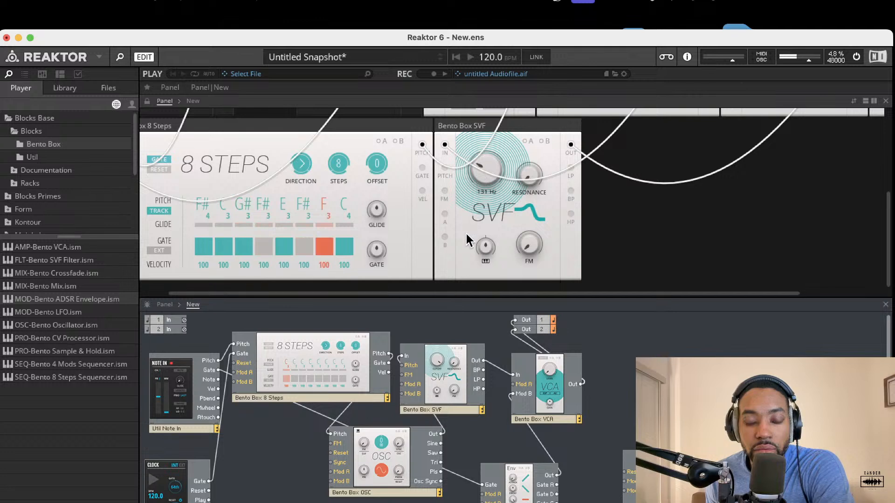
# Step: Raise the cutoff and resonance of the SVF filter
pyautogui.moveTo(489, 180); pyautogui.dragTo(524, 181)
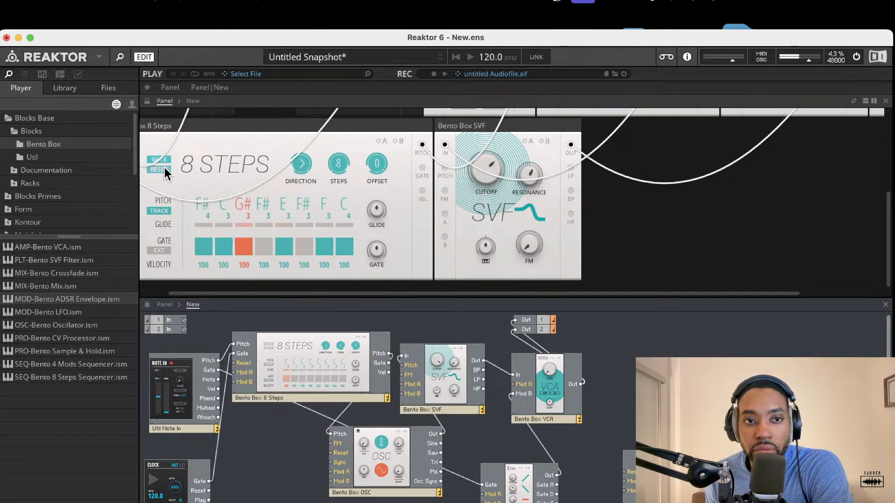
# Step: Set the pitches of steps 1 to 4 in the 8 Steps sequencer to A#4, E4, D5 and G4
pyautogui.moveTo(200, 206)
pyautogui.mouseDown()
pyautogui.moveTo(207, 199)
pyautogui.moveTo(203, 225)
pyautogui.mouseUp()
pyautogui.moveTo(222, 205); pyautogui.dragTo(227, 163)
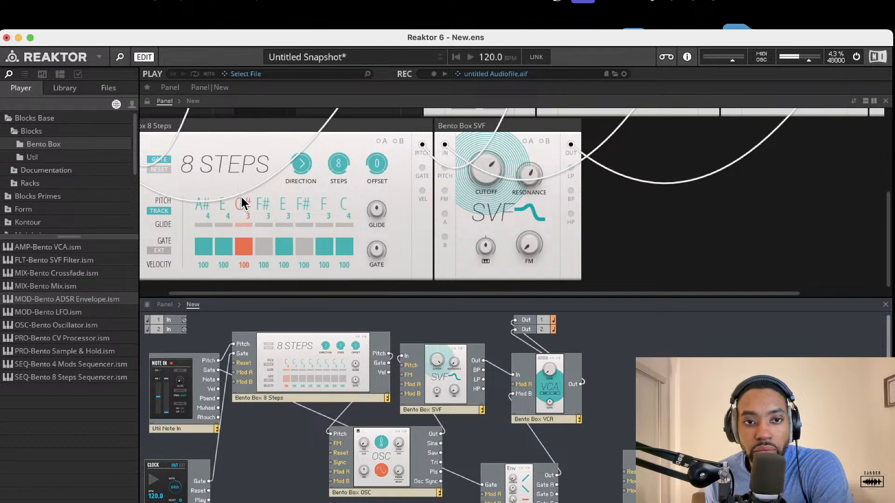
pyautogui.moveTo(241, 197); pyautogui.dragTo(247, 155)
pyautogui.moveTo(263, 206); pyautogui.dragTo(264, 174)
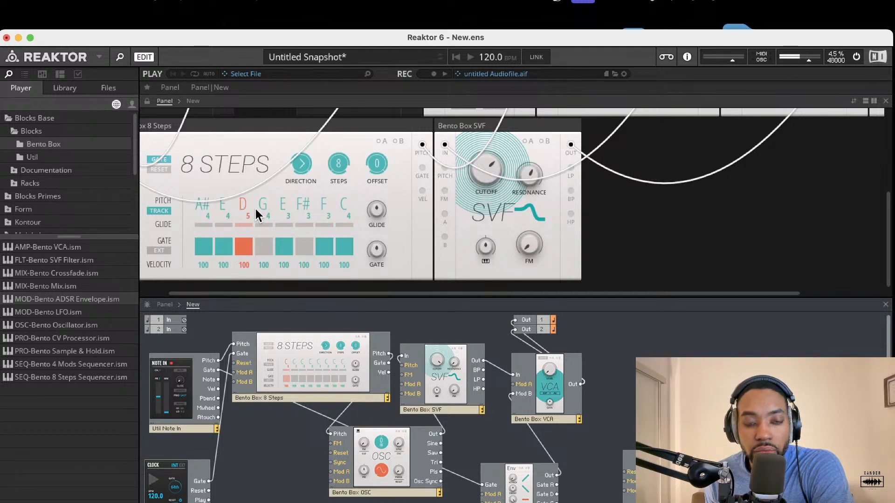
# Step: Turn off the gate of step 2 in the sequencer, keep step 3's gate on, and set step 5's velocity to 95
pyautogui.click(246, 245)
pyautogui.click(224, 247)
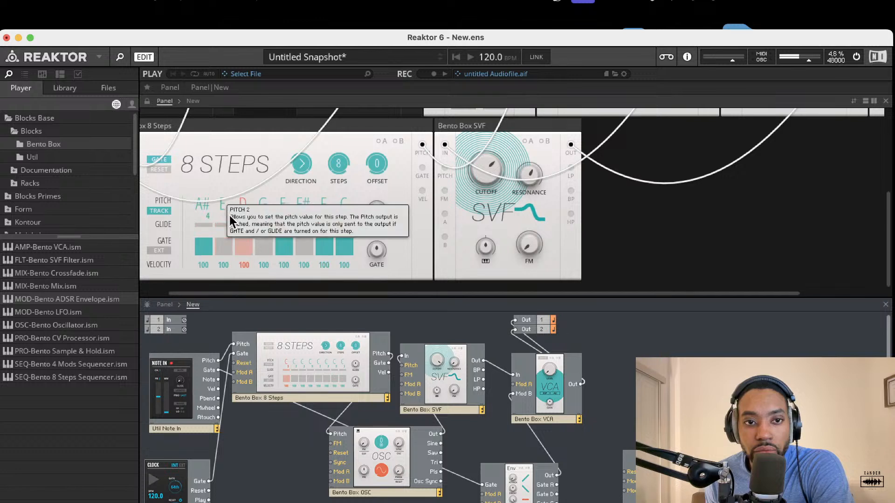
pyautogui.click(243, 247)
pyautogui.moveTo(287, 262); pyautogui.dragTo(287, 264)
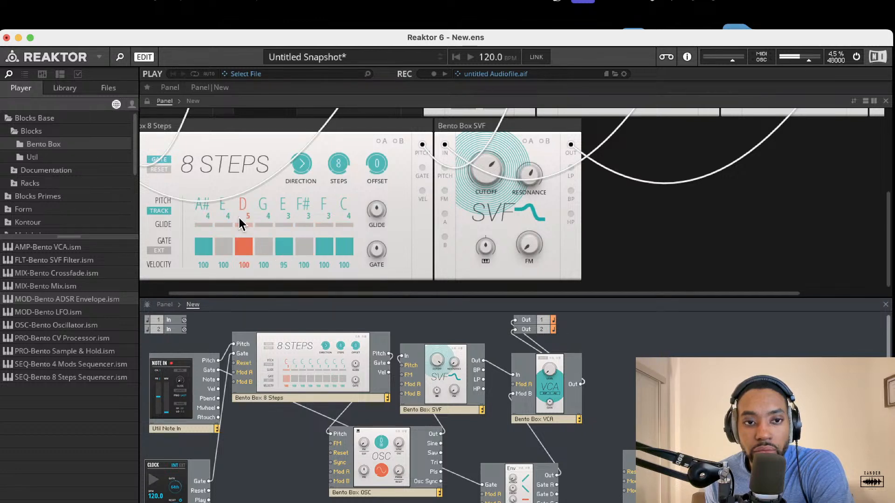
# Step: Change step 2's pitch to A#4 and step 3's to F4, and turn step 4's gate on and step 8's gate off
pyautogui.moveTo(228, 206)
pyautogui.mouseDown()
pyautogui.moveTo(228, 187)
pyautogui.moveTo(243, 210)
pyautogui.moveTo(247, 194)
pyautogui.moveTo(236, 264)
pyautogui.mouseUp()
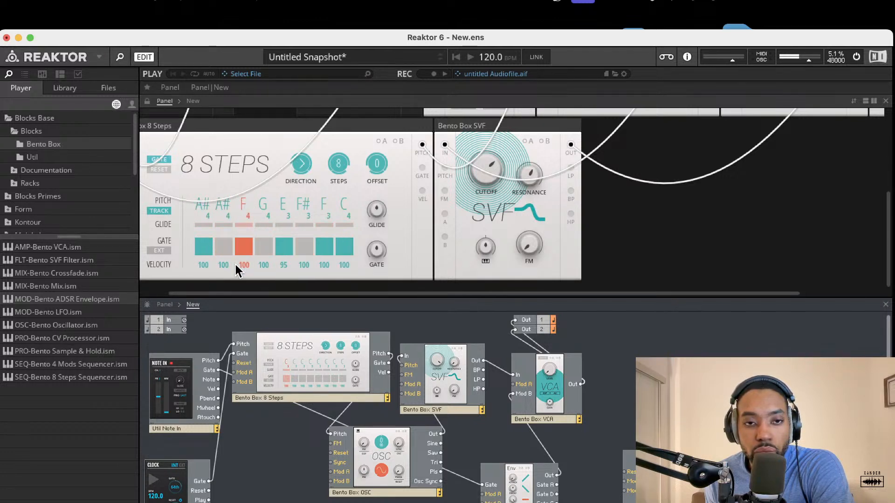
pyautogui.click(264, 246)
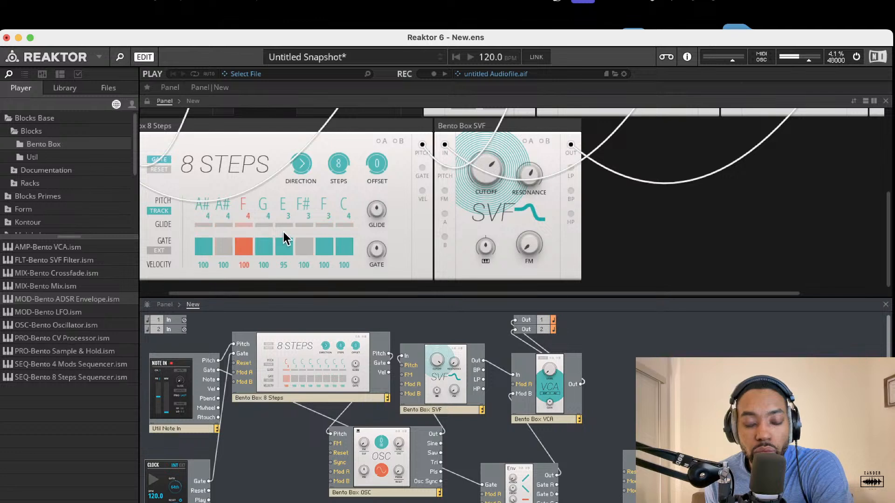
pyautogui.click(344, 247)
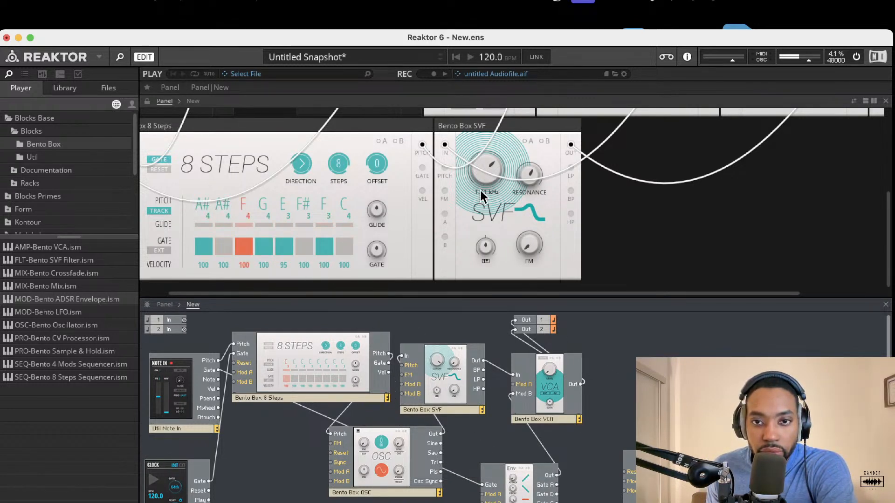
# Step: Lower the cutoff of the SVF filter
pyautogui.hscroll(2, 480, 189)
pyautogui.moveTo(479, 167); pyautogui.dragTo(483, 195)
# Step: Move the LFO block between the Clock and the oscillator and connect its Out to the oscillator's Mod A input
pyautogui.moveTo(519, 244); pyautogui.dragTo(487, 484)
pyautogui.moveTo(659, 474); pyautogui.dragTo(331, 472)
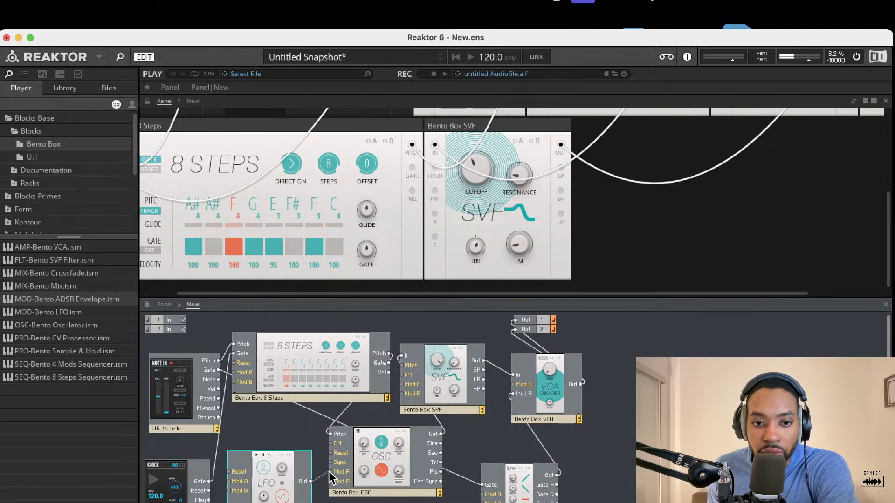
# Step: Raise the rate of the Bento Box LFO to 18.51 Hz
pyautogui.scroll(5, 410, 202)
pyautogui.hscroll(3, 423, 198)
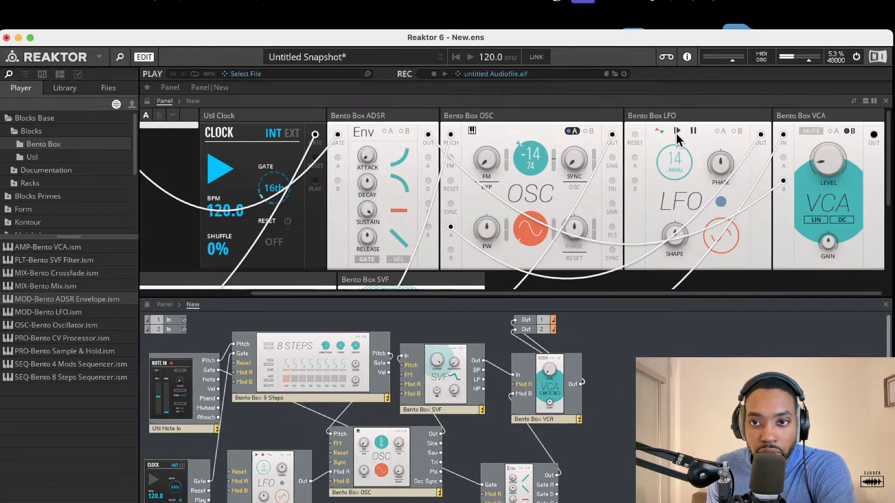
pyautogui.moveTo(666, 147); pyautogui.dragTo(754, 85)
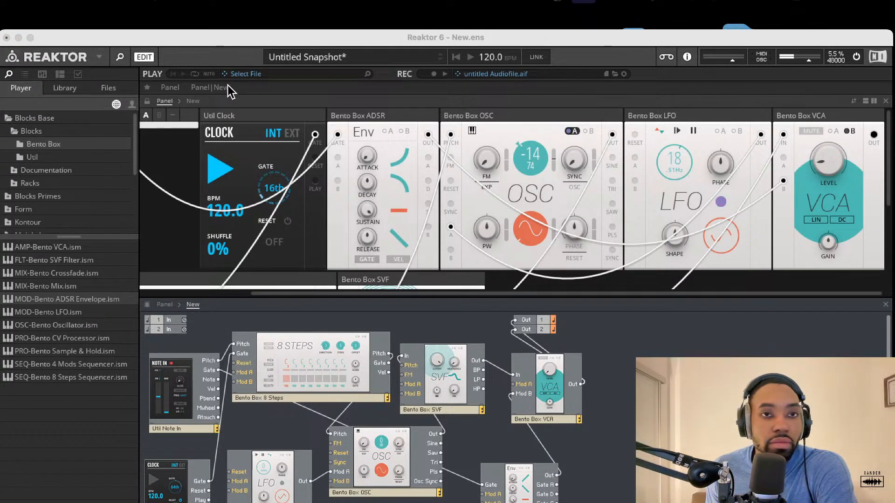
# Step: Dismiss the Force Quit Applications dialog without quitting anything and move the synth window up to the edge of the screen
pyautogui.click(244, 39)
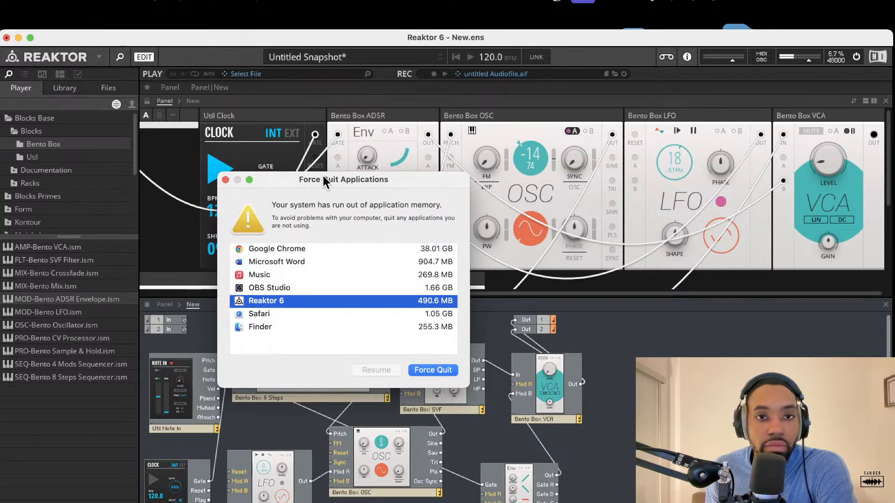
pyautogui.moveTo(323, 175); pyautogui.dragTo(278, 173)
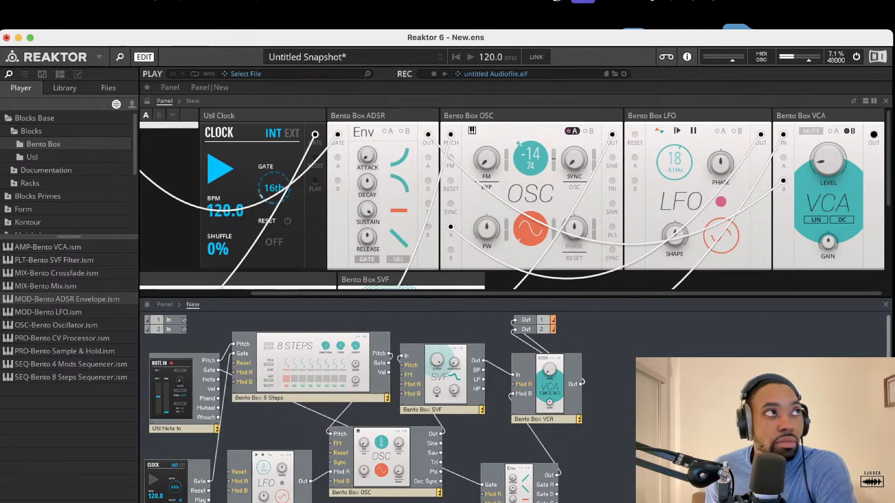
pyautogui.moveTo(359, 43); pyautogui.dragTo(357, 19)
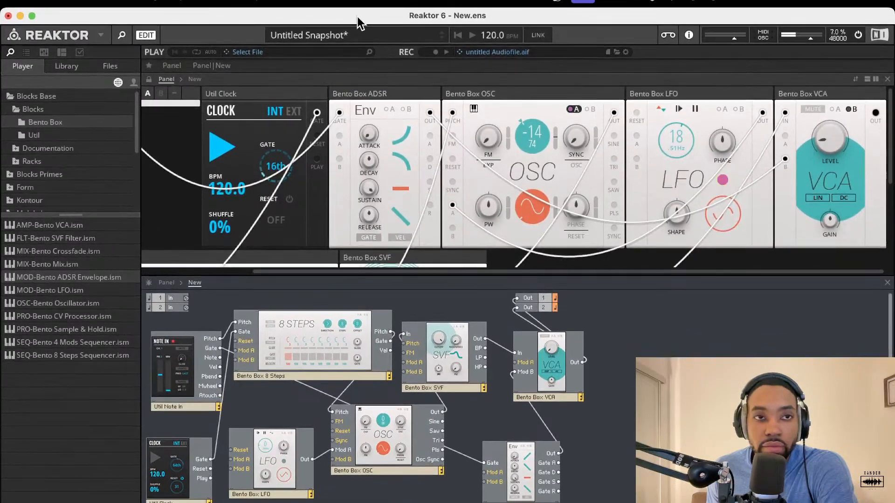
# Step: Raise the main output level slightly
pyautogui.scroll(-3, 357, 228)
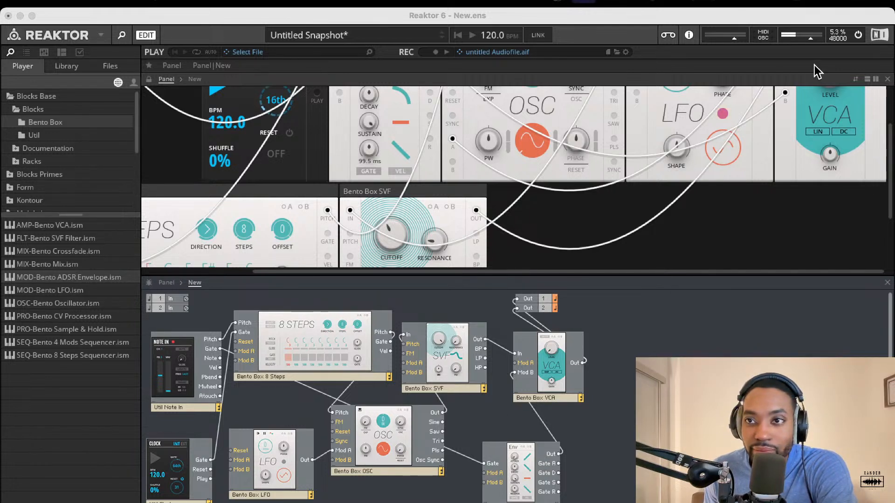
pyautogui.moveTo(814, 41); pyautogui.dragTo(816, 40)
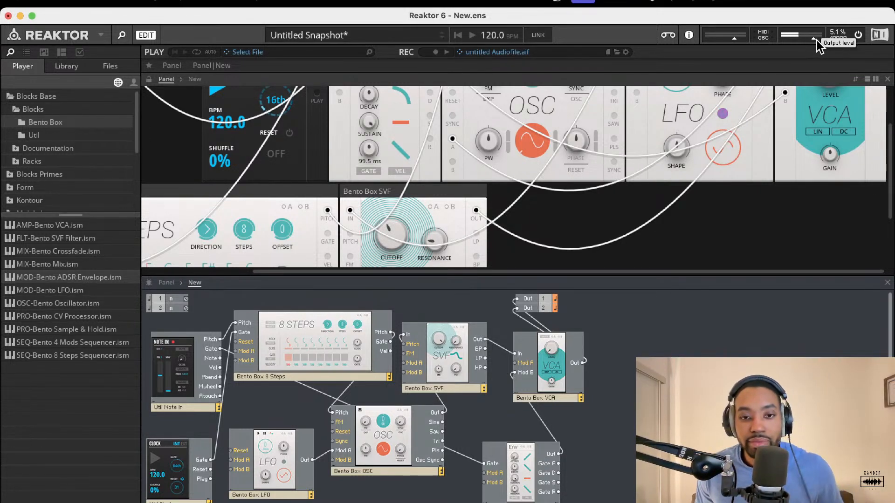